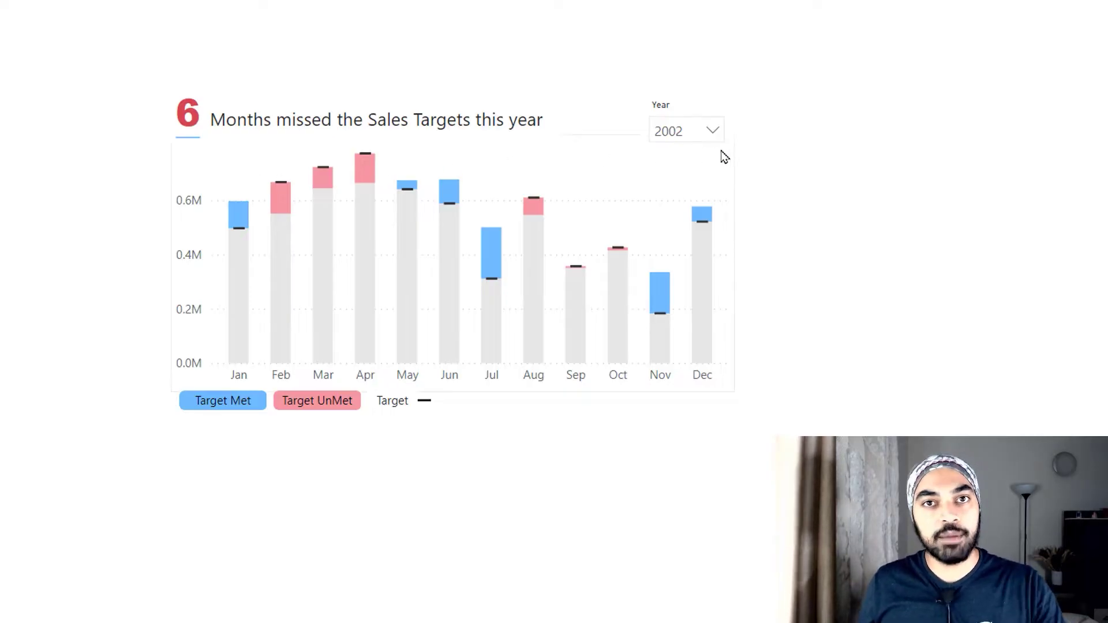
# - Try 2003 and 2004 in the Year slicer, then settle on 2001 to show Jul–Dec with 3 missed months
pyautogui.click(697, 132)
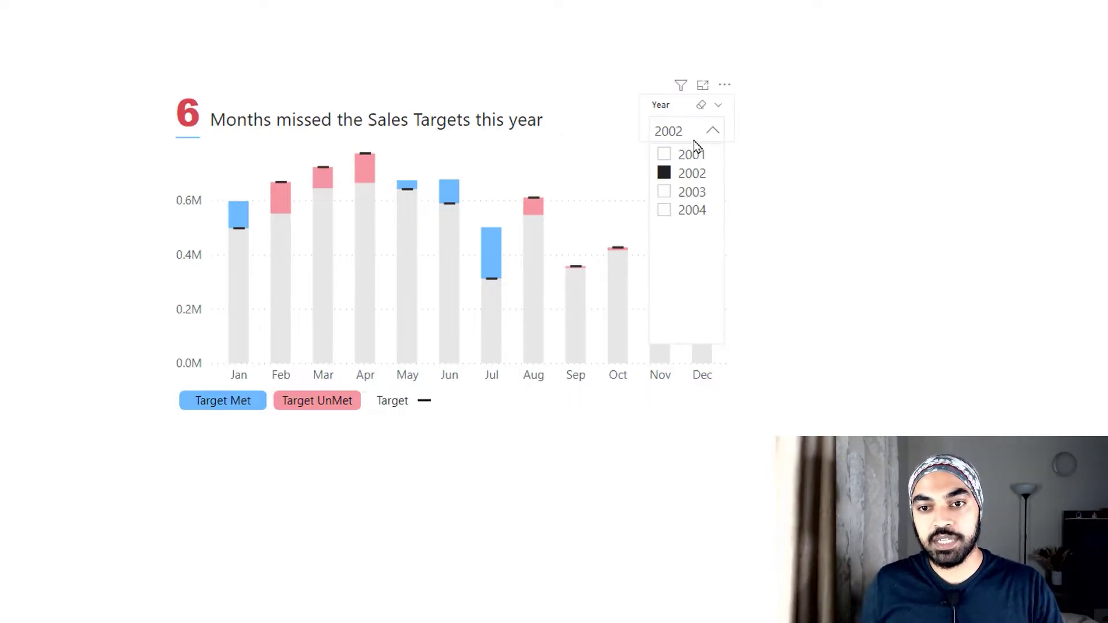
pyautogui.click(694, 199)
pyautogui.click(690, 214)
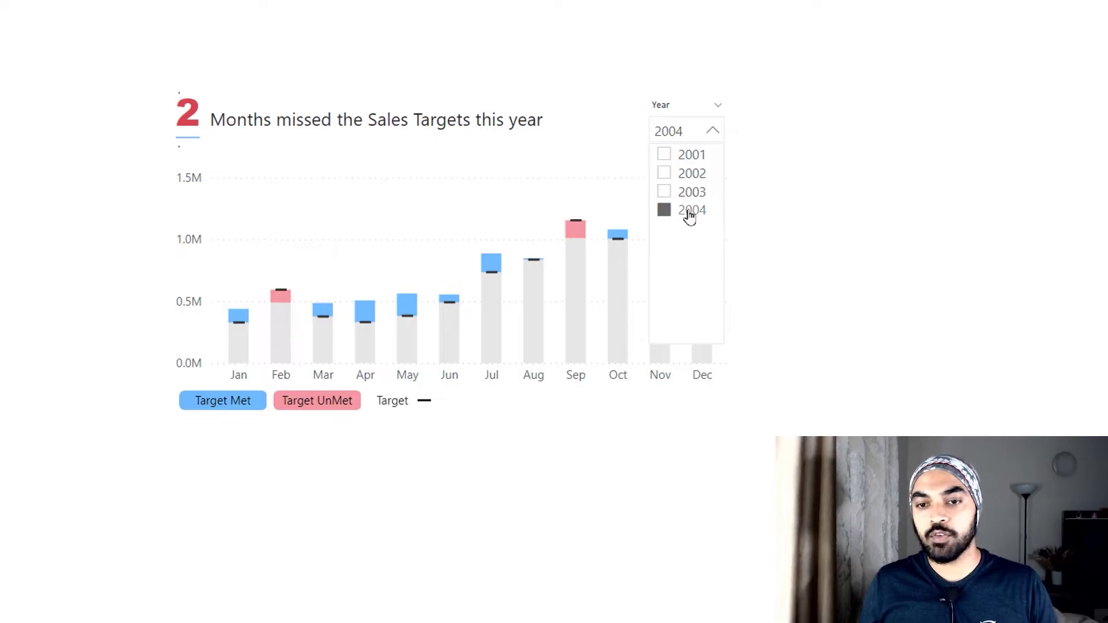
pyautogui.click(690, 154)
pyautogui.click(696, 135)
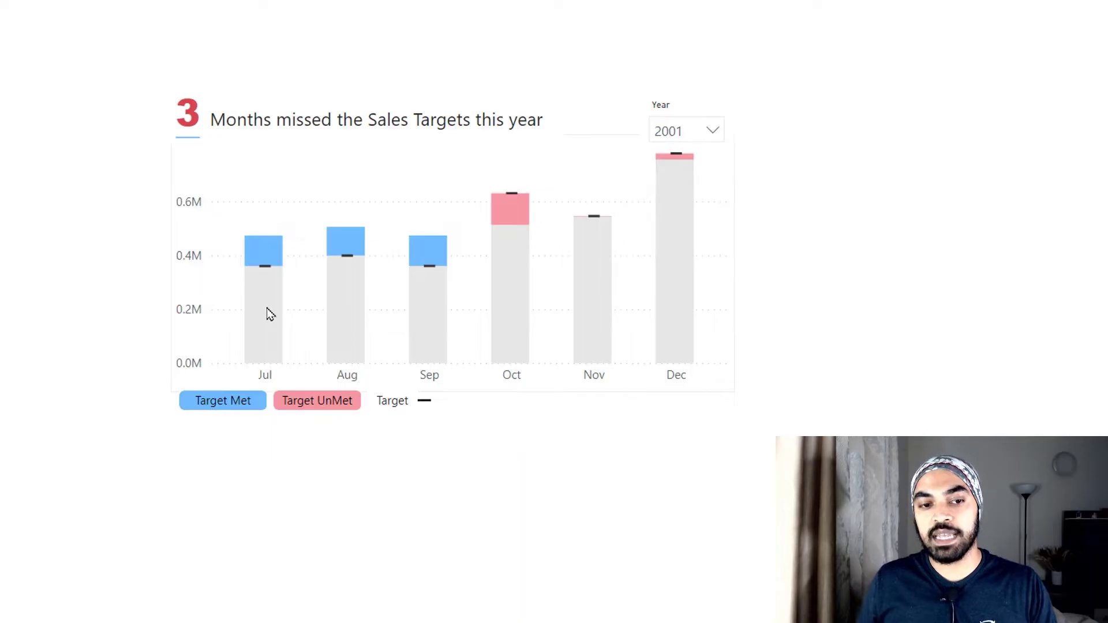
pyautogui.moveTo(267, 312)
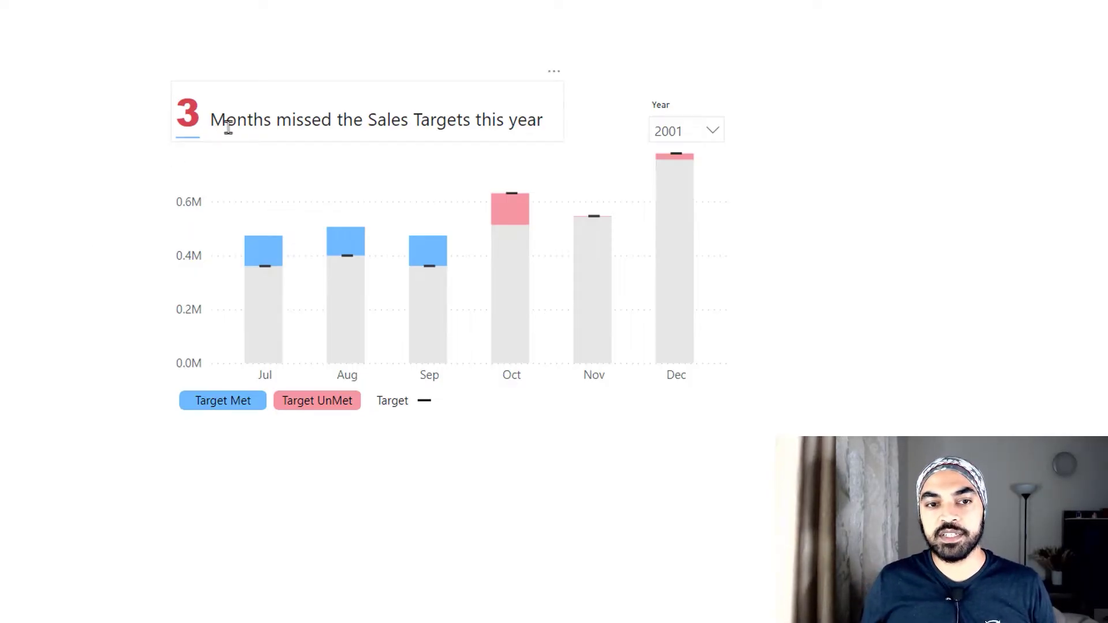
# - Select the Target Met legend entry and inspect the October bar's tooltip
pyautogui.click(235, 408)
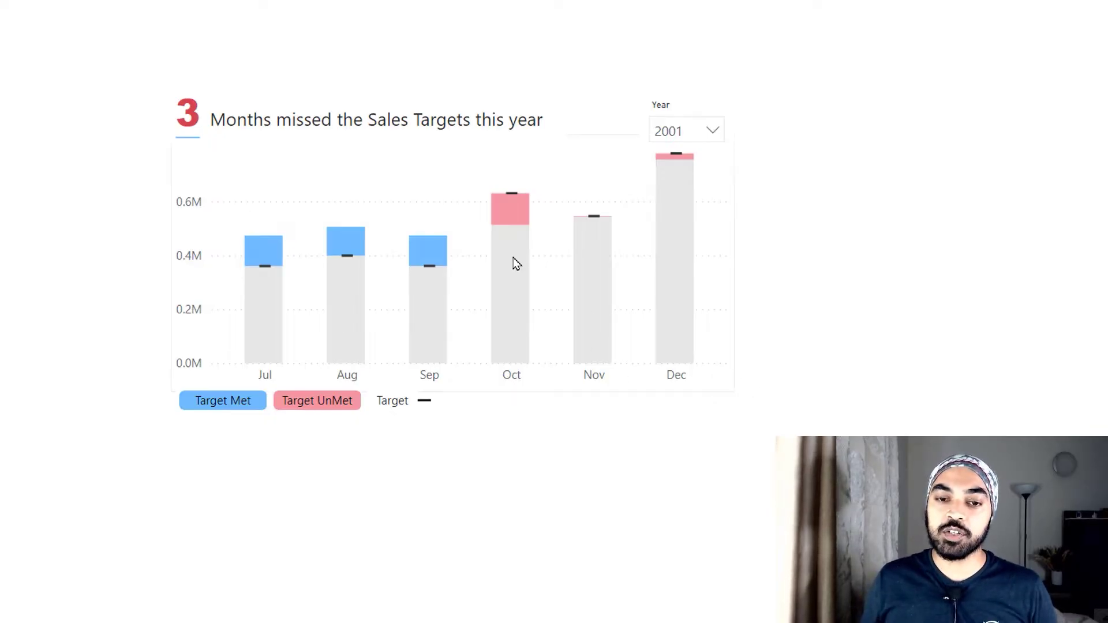
pyautogui.moveTo(516, 263)
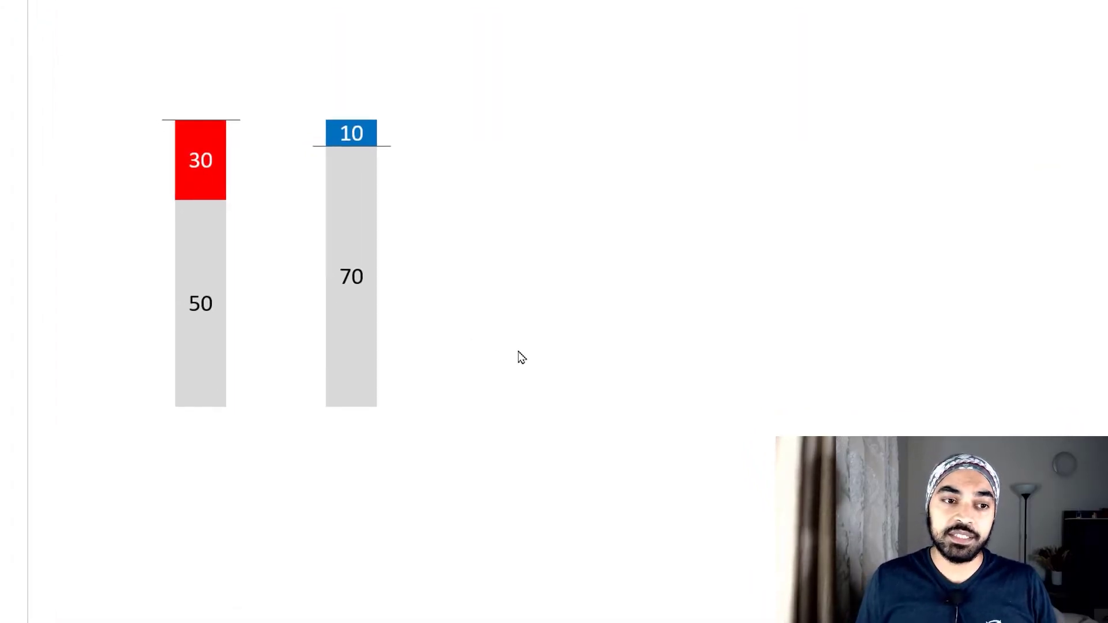
pyautogui.click(209, 134)
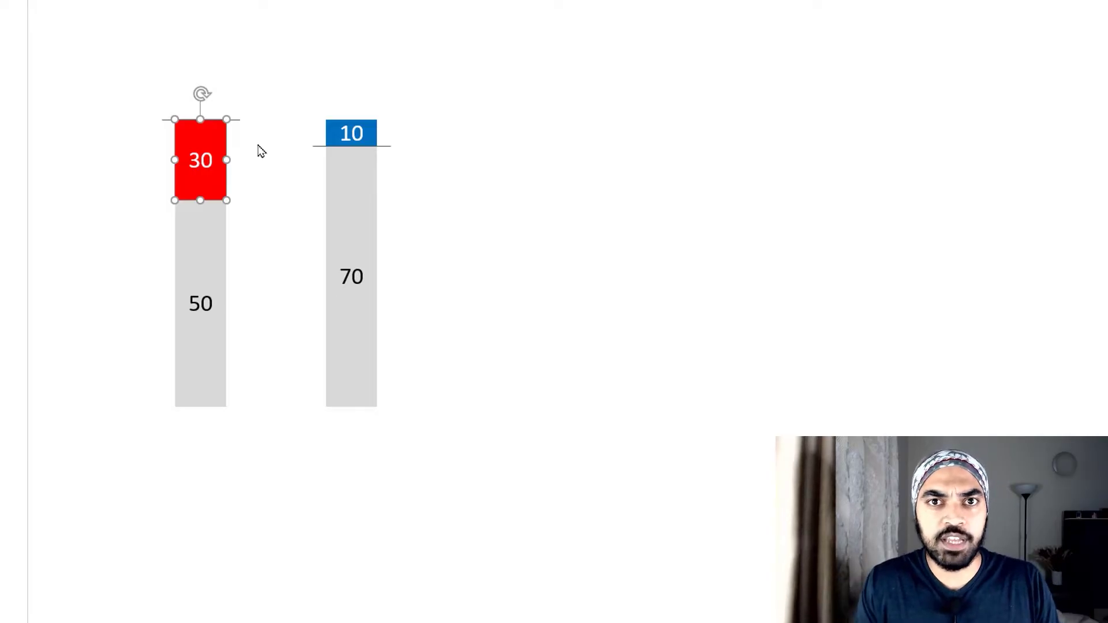
pyautogui.click(240, 119)
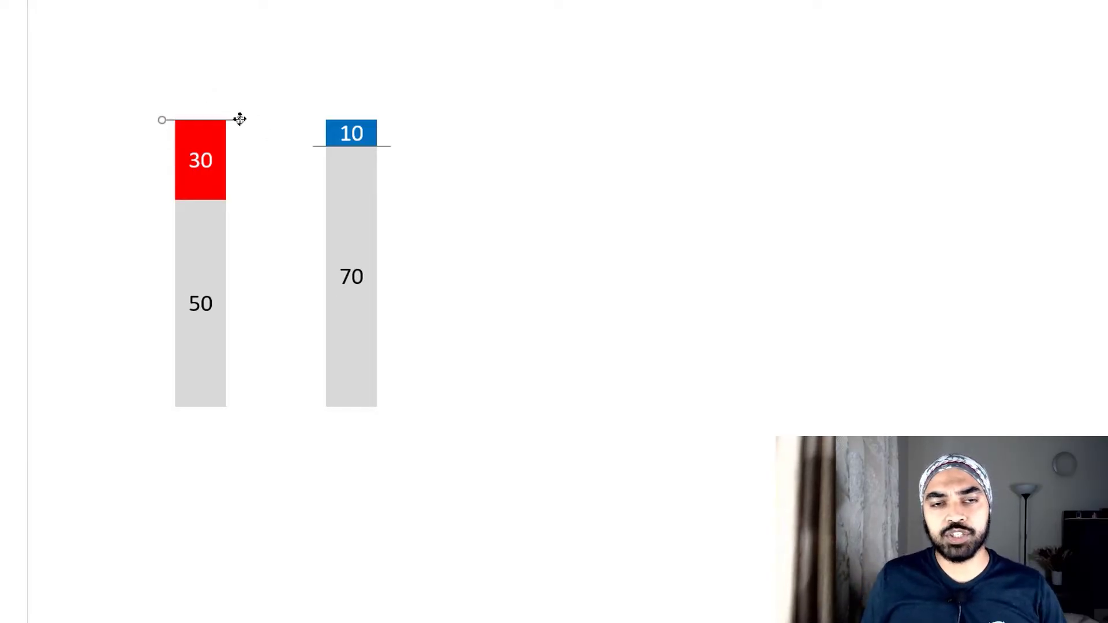
pyautogui.click(220, 250)
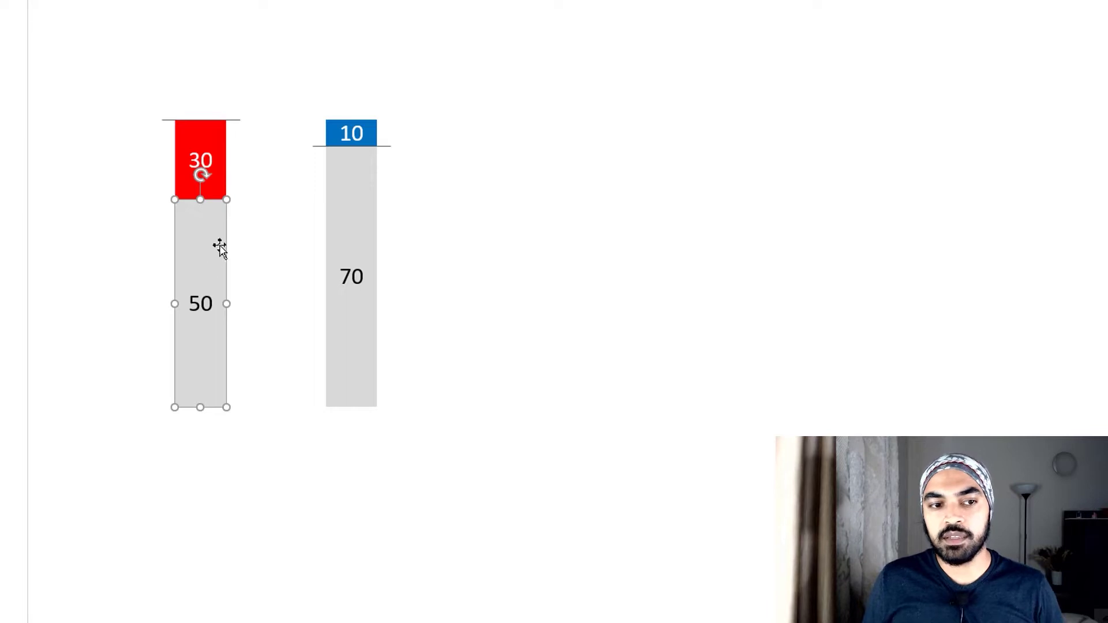
pyautogui.click(226, 144)
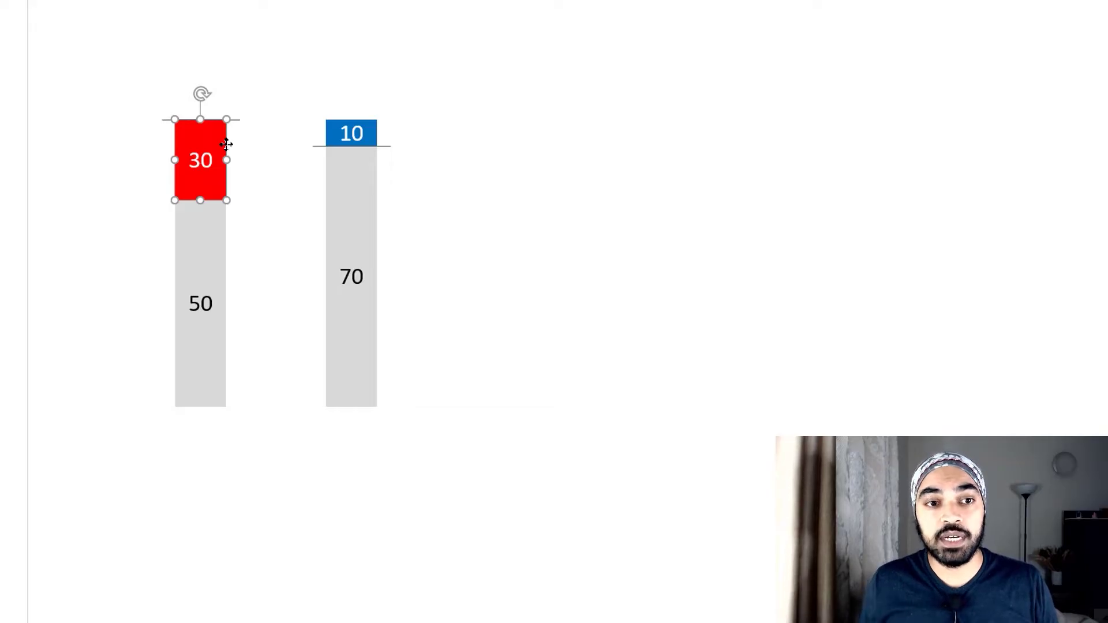
pyautogui.click(353, 134)
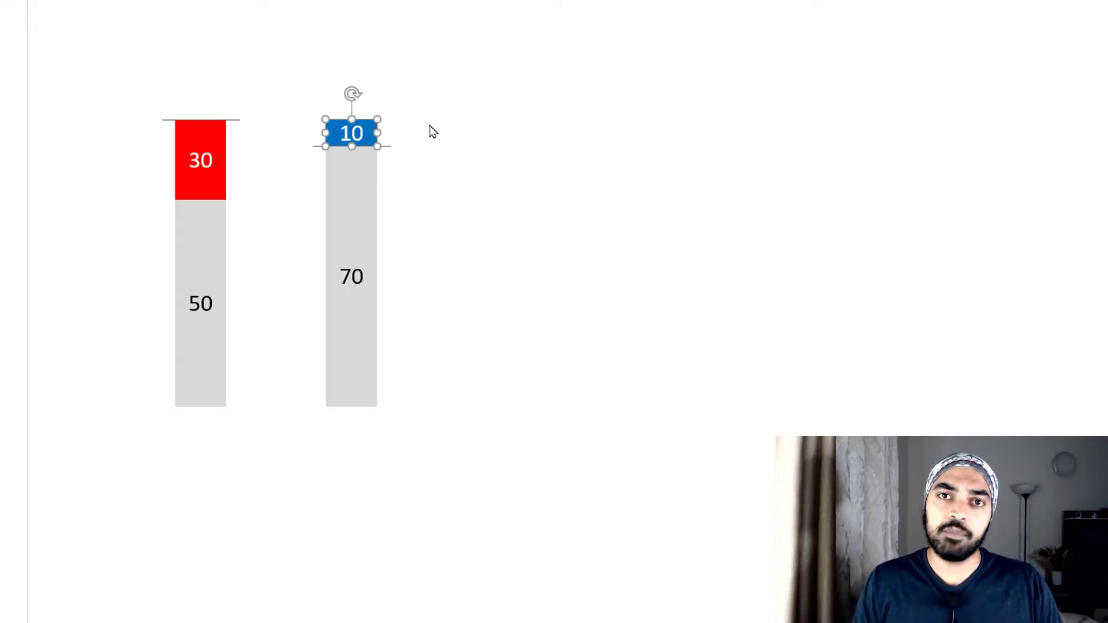
pyautogui.click(384, 146)
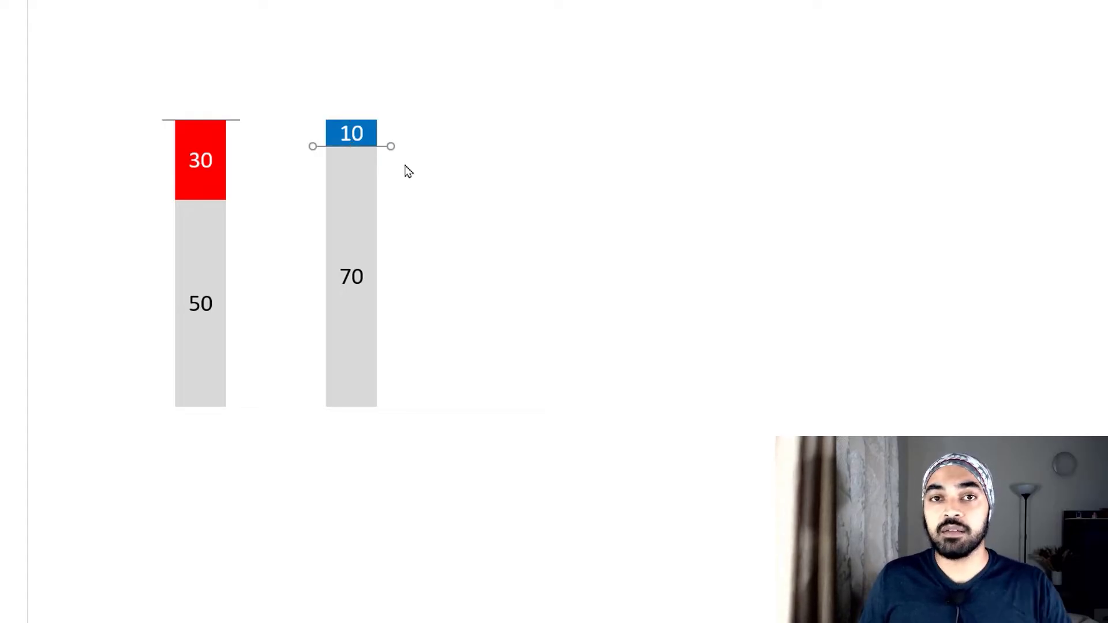
pyautogui.click(378, 130)
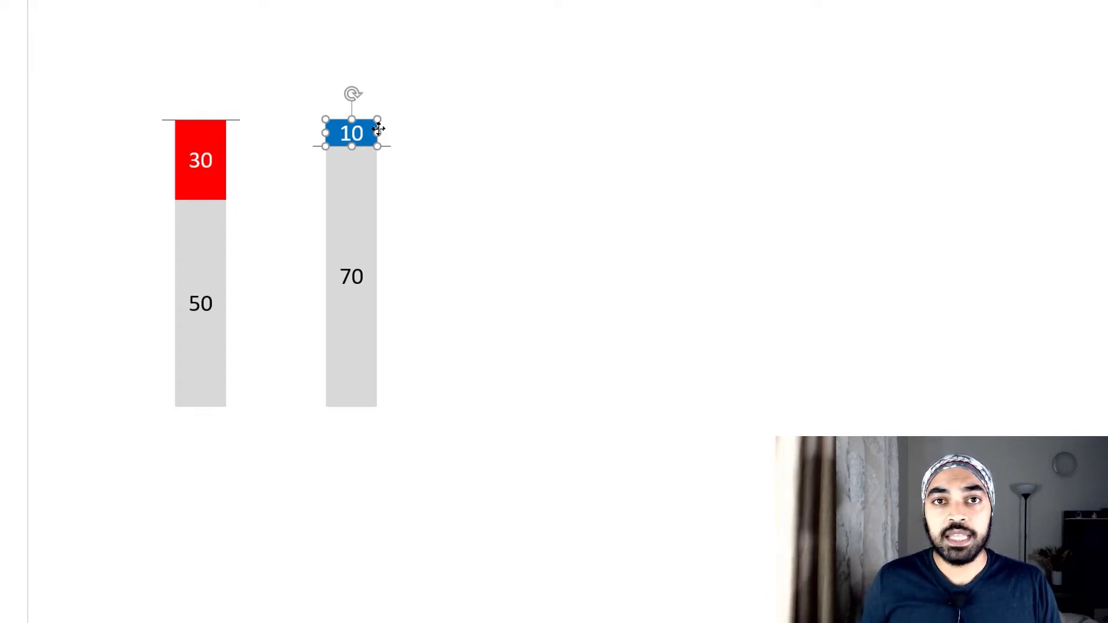
pyautogui.click(601, 194)
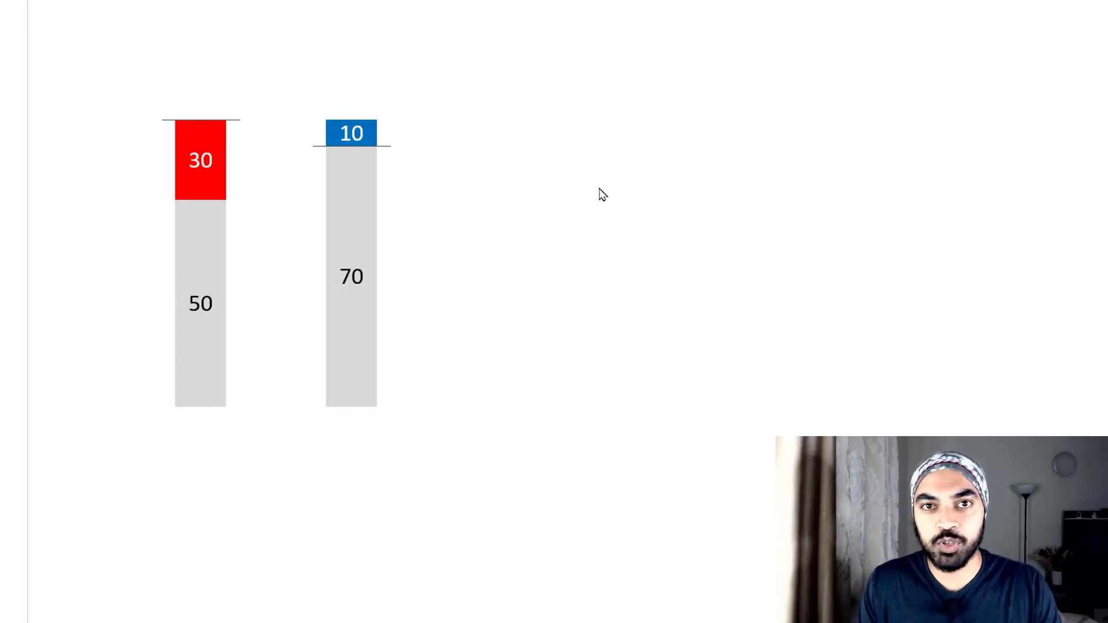
pyautogui.click(210, 159)
pyautogui.click(224, 250)
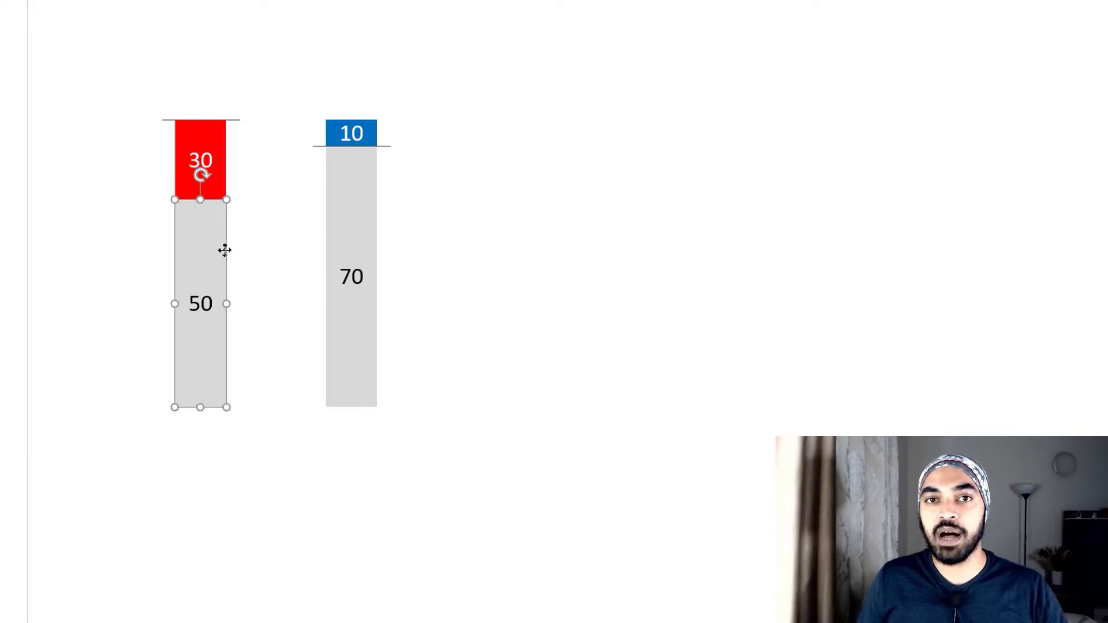
pyautogui.click(368, 131)
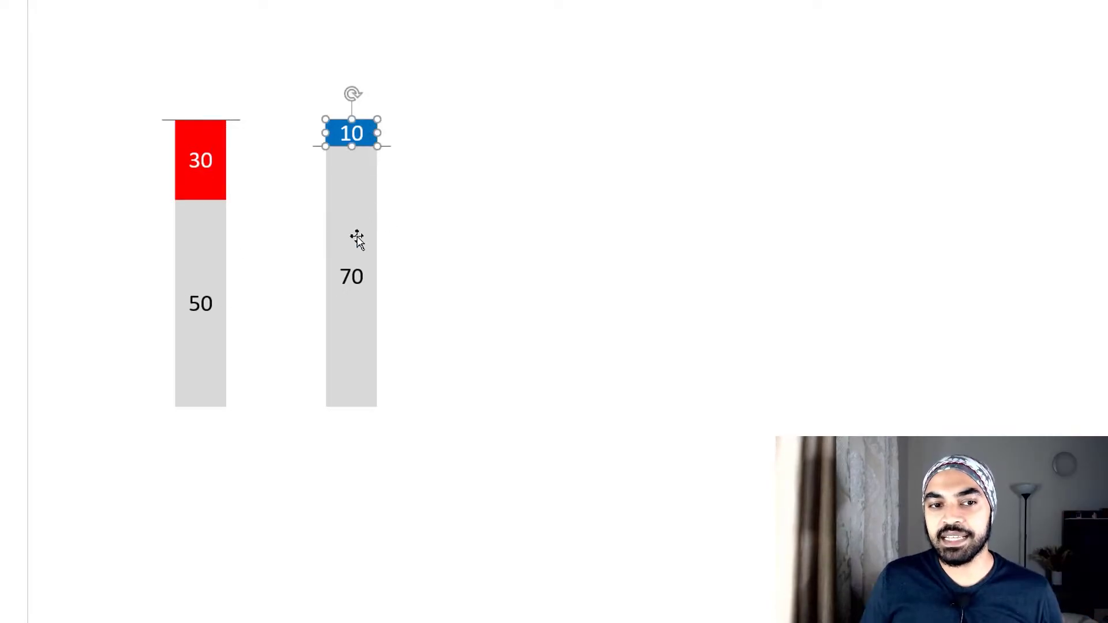
pyautogui.click(357, 239)
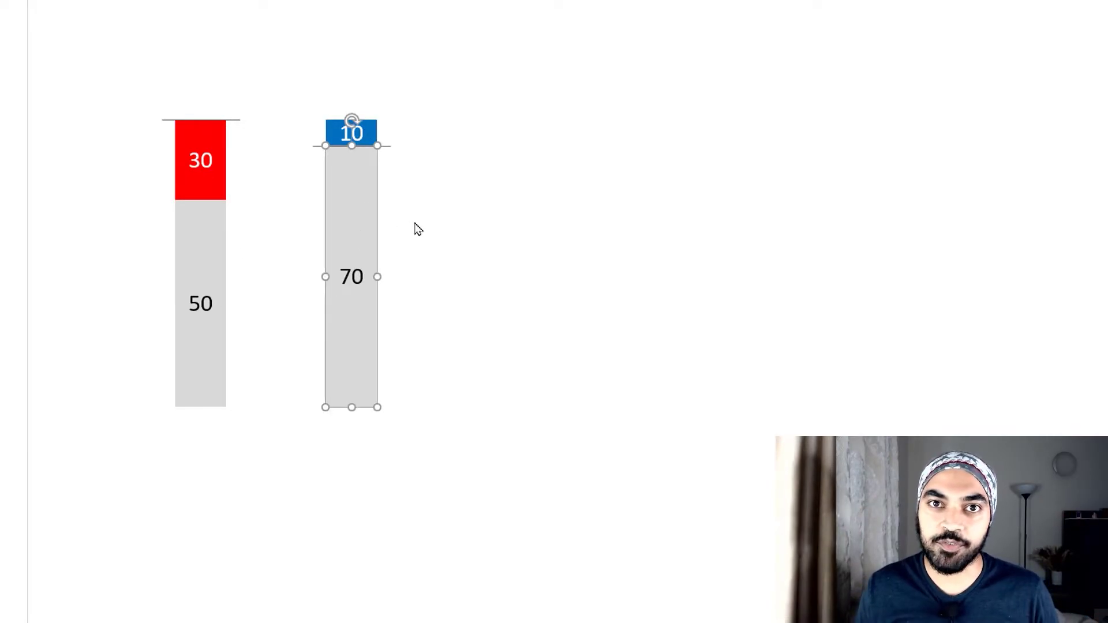
pyautogui.click(220, 252)
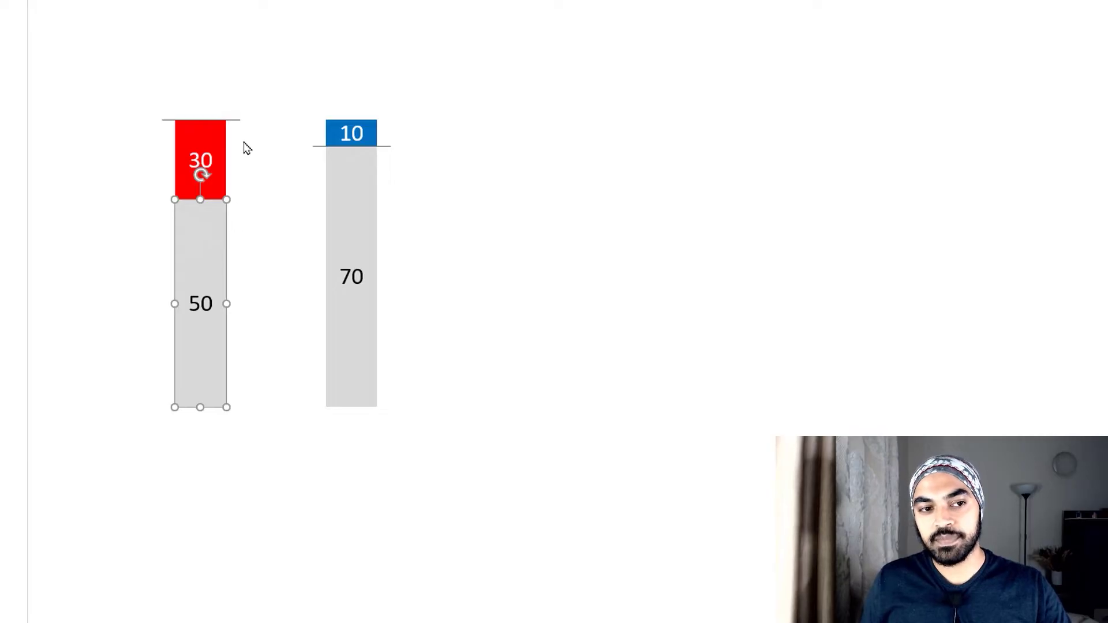
pyautogui.click(238, 121)
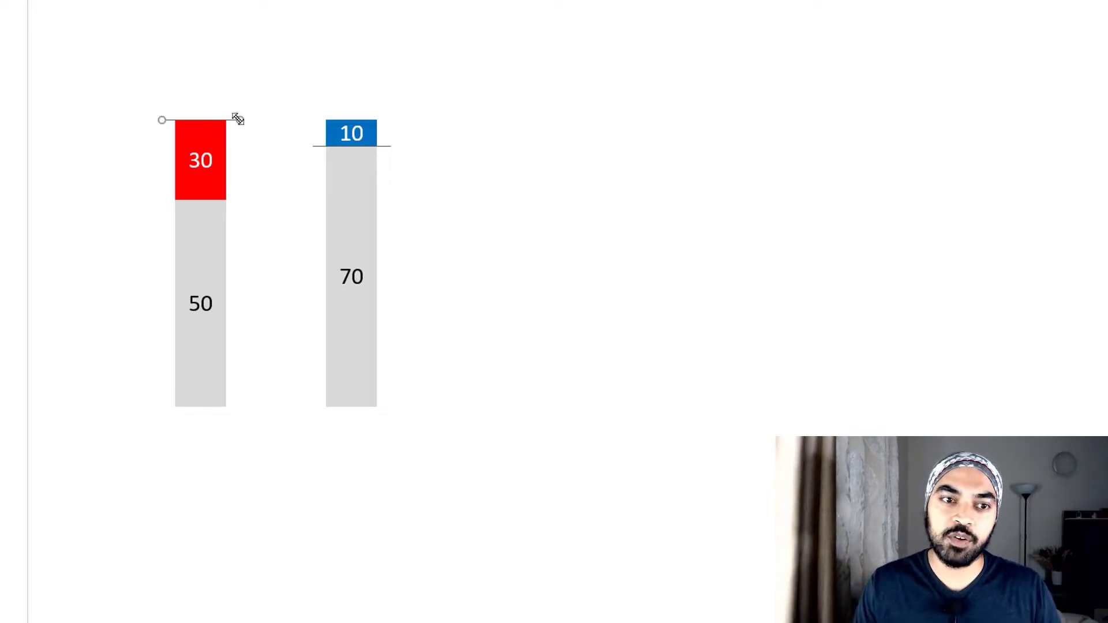
pyautogui.click(193, 238)
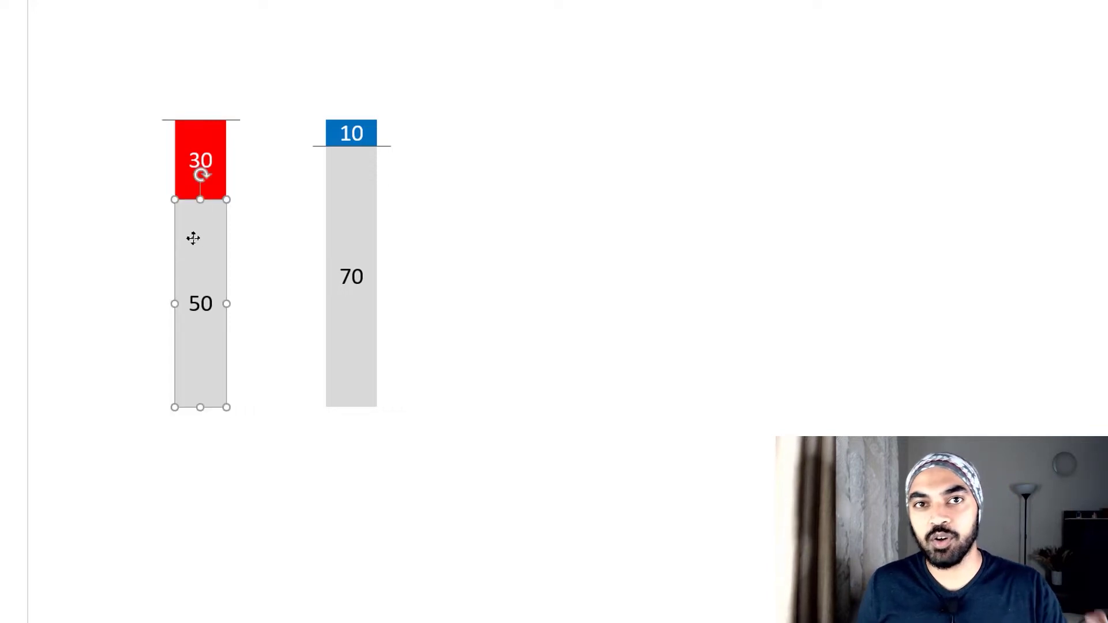
pyautogui.click(365, 222)
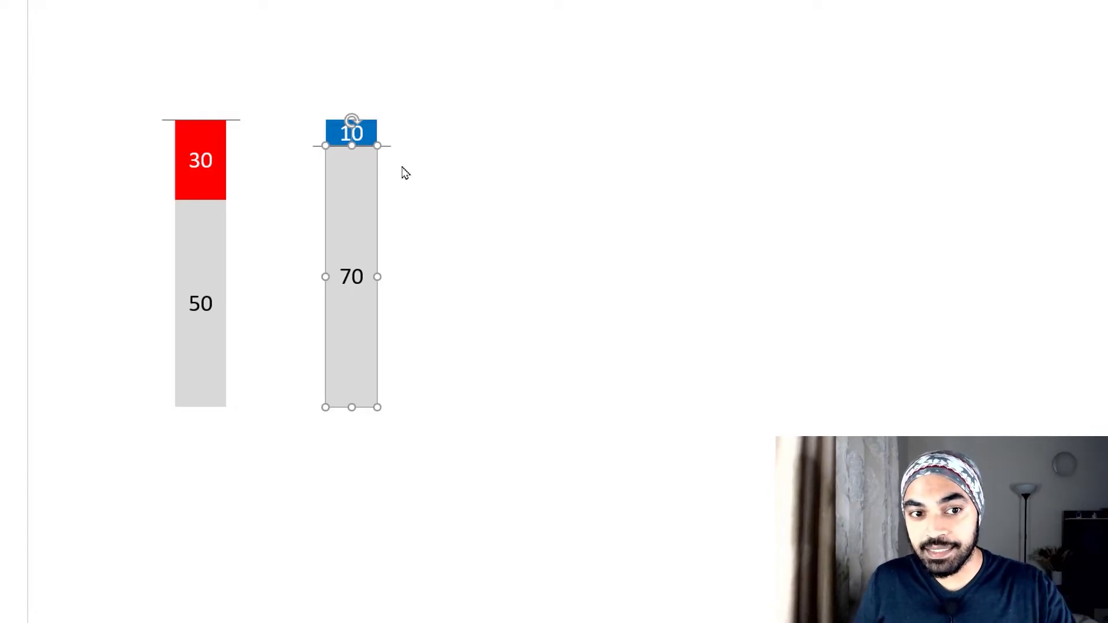
pyautogui.click(389, 146)
pyautogui.click(369, 189)
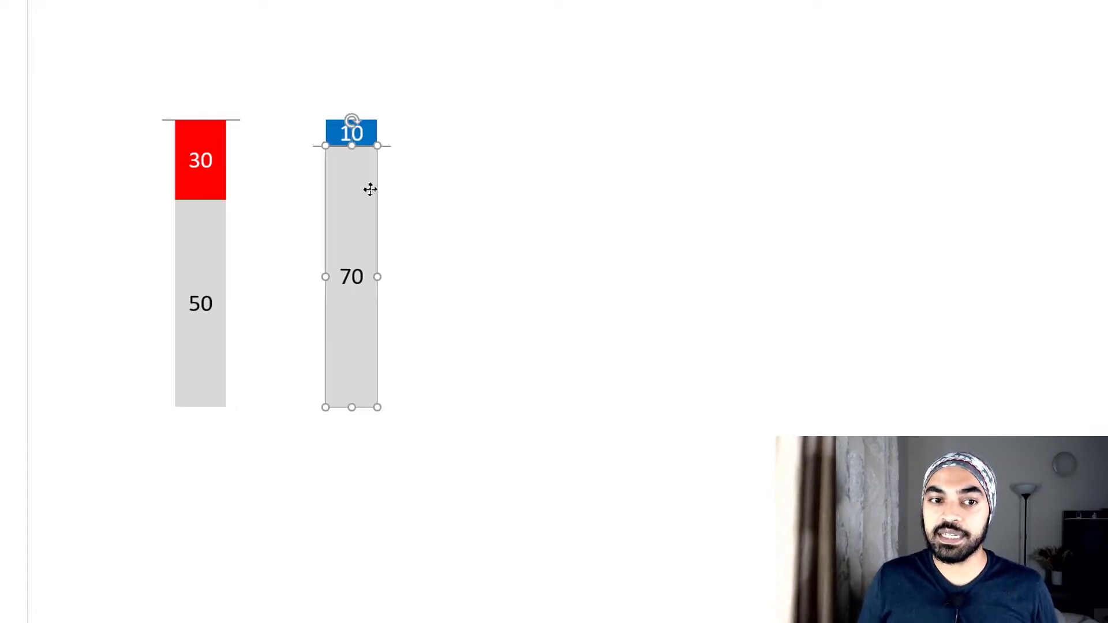
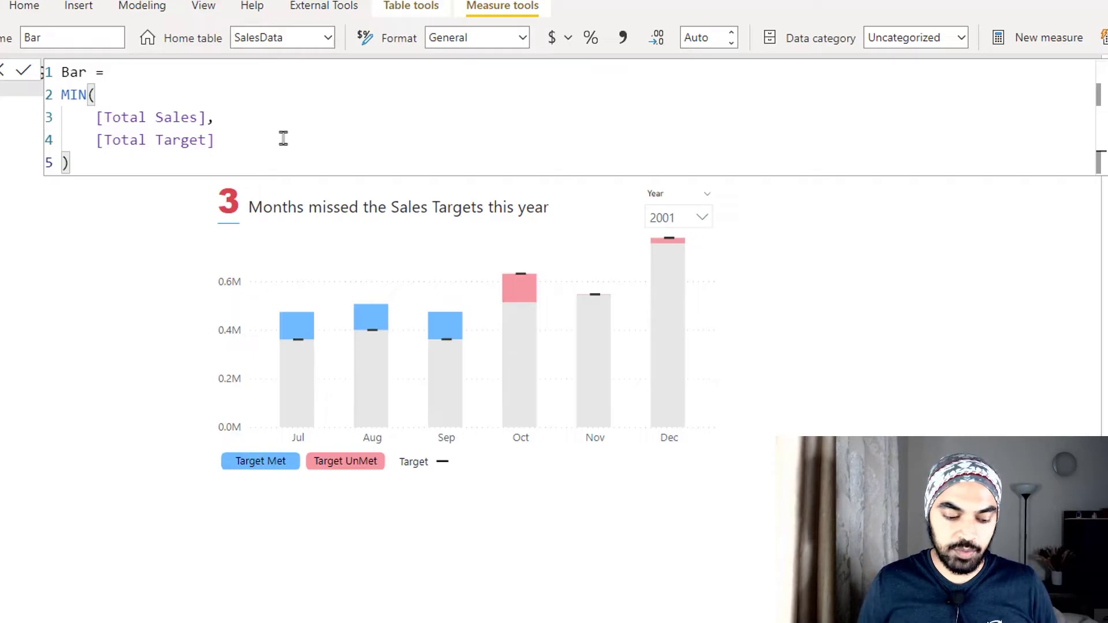
# - Inspect the target vs actual chart and review the Unmet Bar measure's DAX formula
pyautogui.hotkey('ctrl', '2')
pyautogui.moveTo(150, 77)
pyautogui.mouseDown()
pyautogui.moveTo(114, 74)
pyautogui.moveTo(61, 101)
pyautogui.moveTo(61, 147)
pyautogui.moveTo(200, 147)
pyautogui.moveTo(149, 79)
pyautogui.mouseUp()
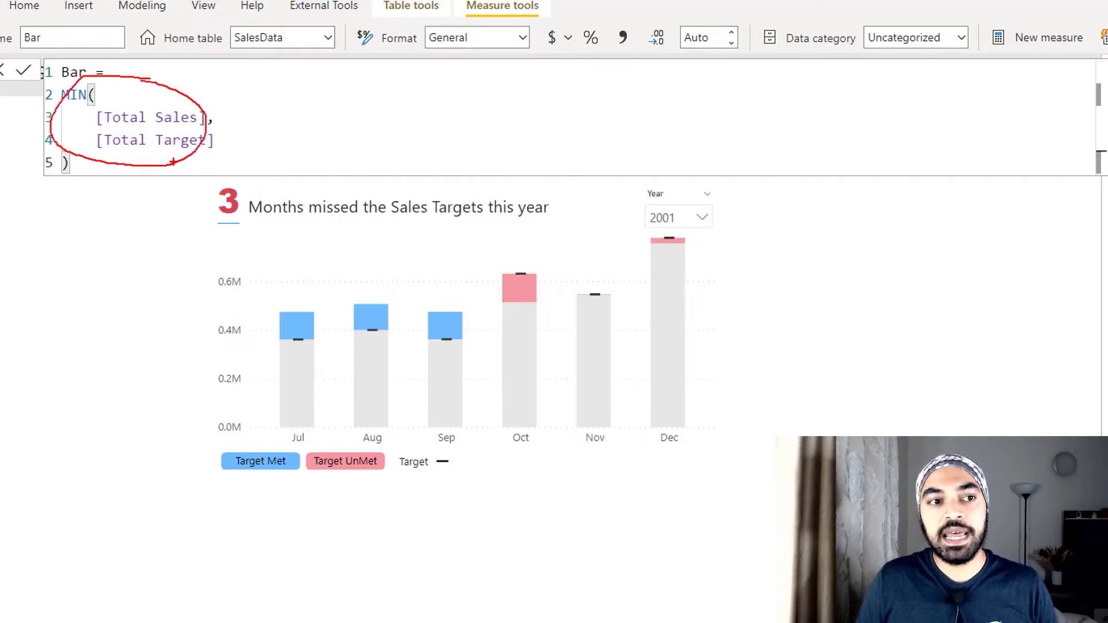
pyautogui.moveTo(173, 161)
pyautogui.mouseDown()
pyautogui.moveTo(172, 244)
pyautogui.moveTo(188, 309)
pyautogui.moveTo(223, 358)
pyautogui.moveTo(264, 380)
pyautogui.moveTo(439, 376)
pyautogui.moveTo(509, 359)
pyautogui.moveTo(567, 380)
pyautogui.moveTo(665, 346)
pyautogui.mouseUp()
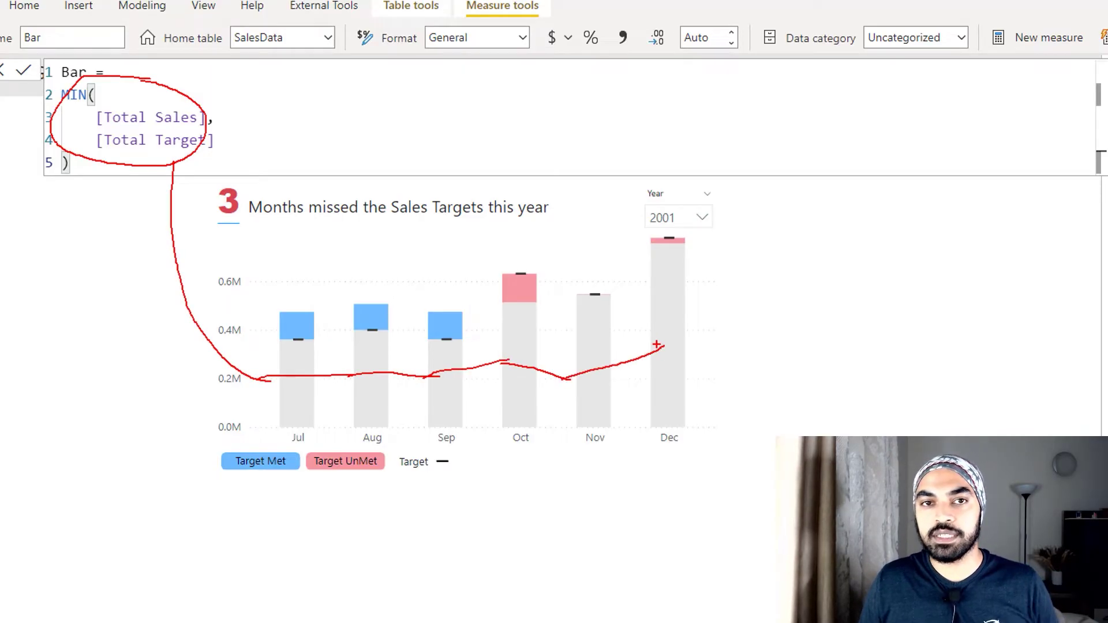
pyautogui.press('Escape')
pyautogui.moveTo(667, 343)
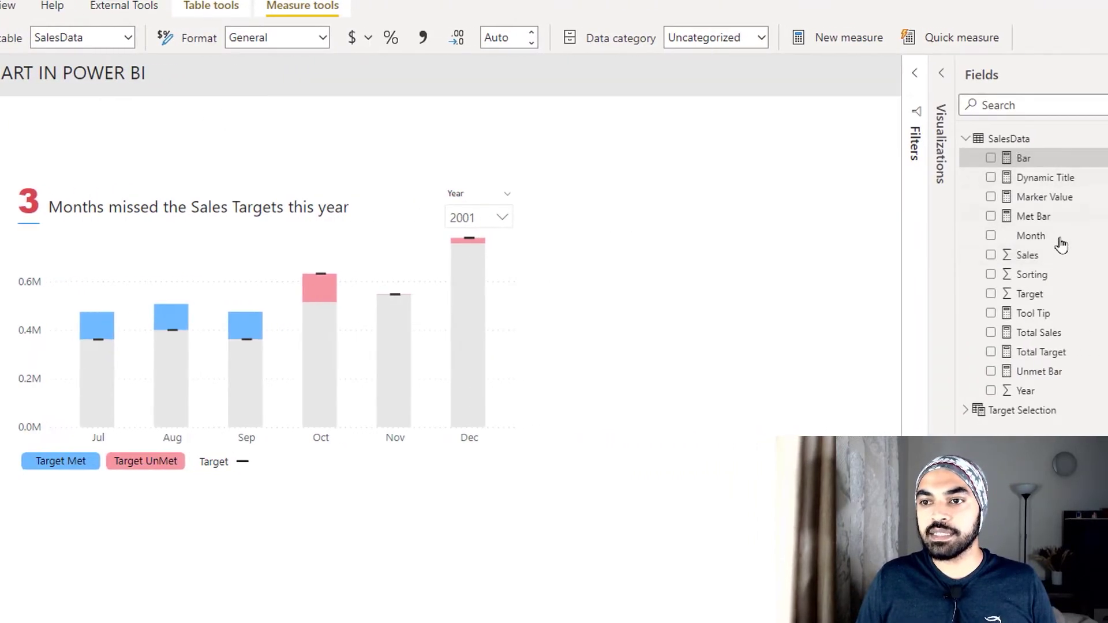
pyautogui.click(1033, 371)
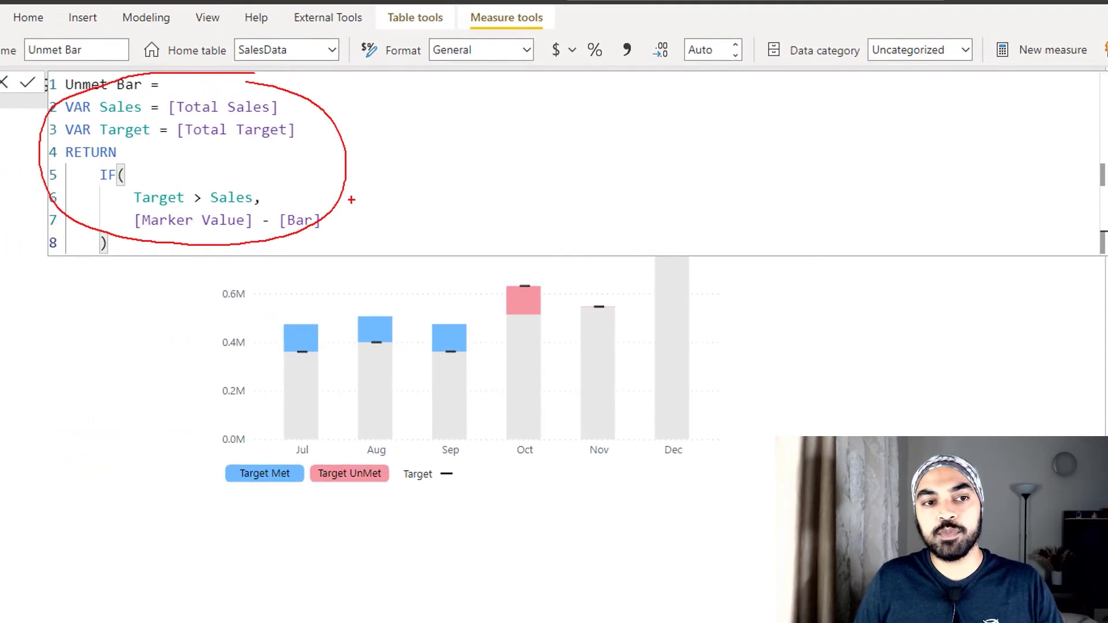
pyautogui.moveTo(344, 195)
pyautogui.mouseDown()
pyautogui.moveTo(498, 293)
pyautogui.moveTo(488, 275)
pyautogui.moveTo(502, 294)
pyautogui.moveTo(483, 298)
pyautogui.moveTo(515, 281)
pyautogui.moveTo(584, 298)
pyautogui.moveTo(577, 289)
pyautogui.moveTo(574, 297)
pyautogui.moveTo(614, 278)
pyautogui.moveTo(653, 237)
pyautogui.moveTo(647, 251)
pyautogui.moveTo(670, 261)
pyautogui.mouseUp()
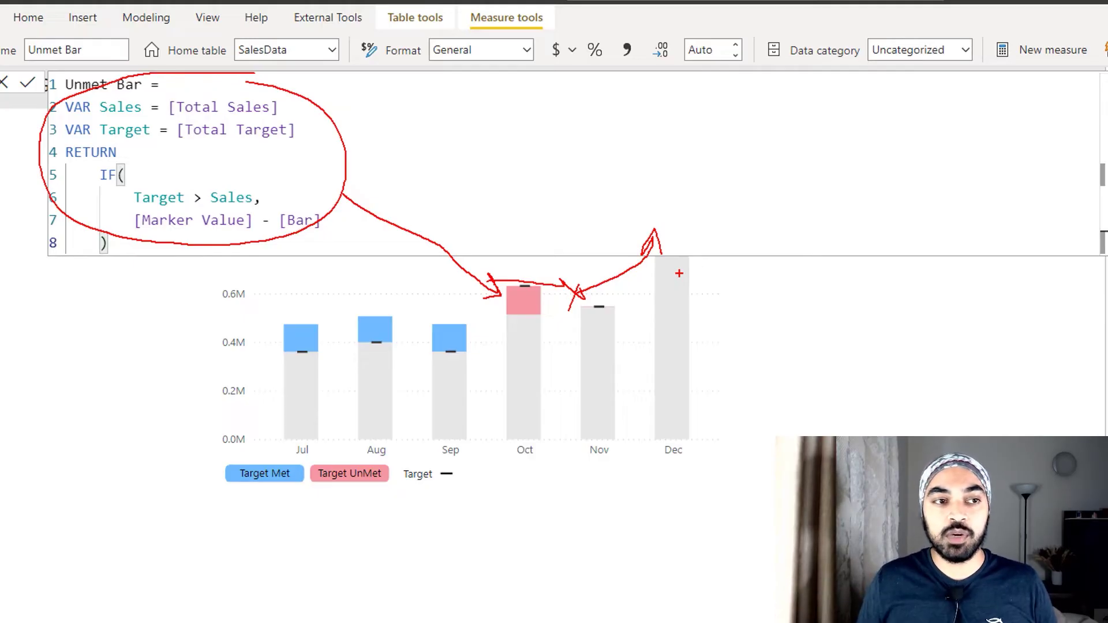
pyautogui.press('Escape')
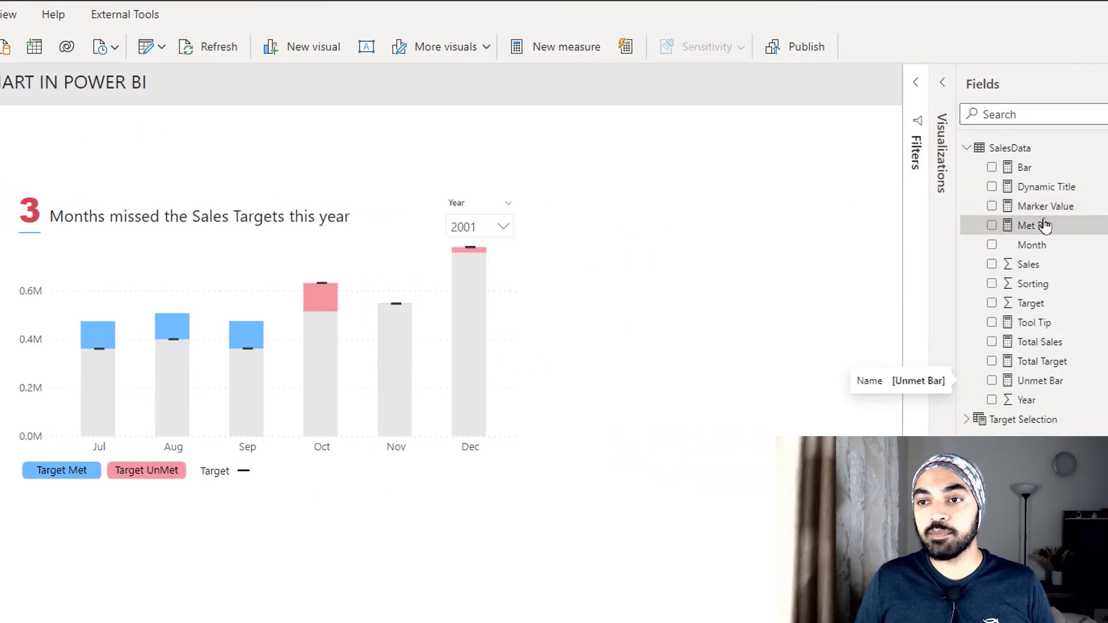
# - Review the Met Bar DAX, returning [Marker Value] - [Bar] when Sales ≥ Target, then close it
pyautogui.click(1044, 225)
pyautogui.moveTo(292, 89)
pyautogui.mouseDown()
pyautogui.moveTo(14, 218)
pyautogui.moveTo(298, 94)
pyautogui.mouseUp()
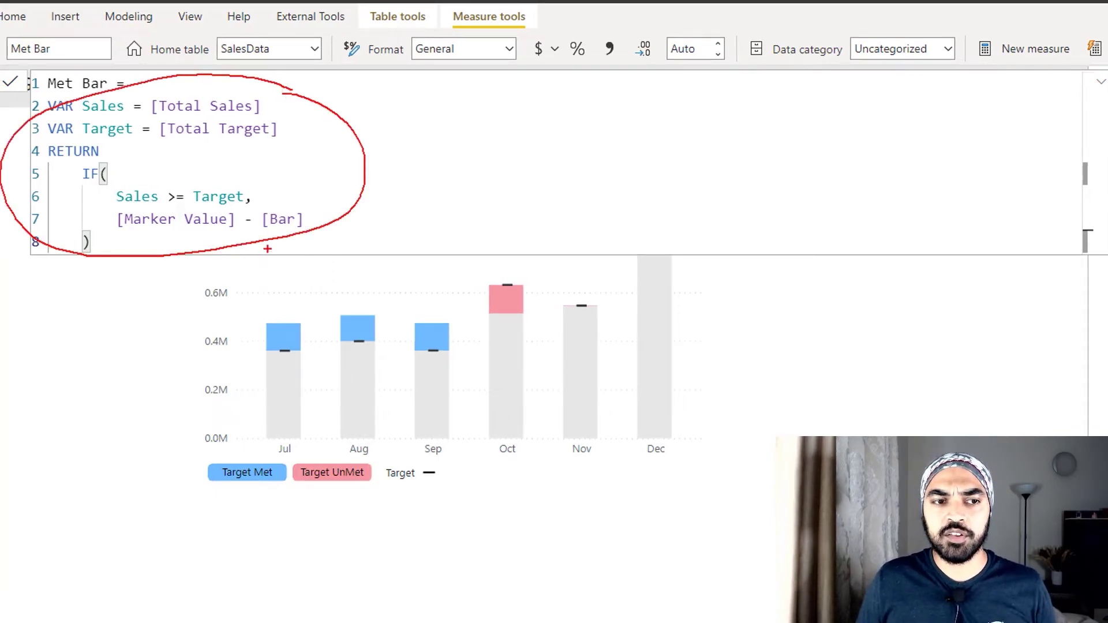
pyautogui.moveTo(267, 240); pyautogui.dragTo(281, 317)
pyautogui.moveTo(267, 241); pyautogui.dragTo(377, 312)
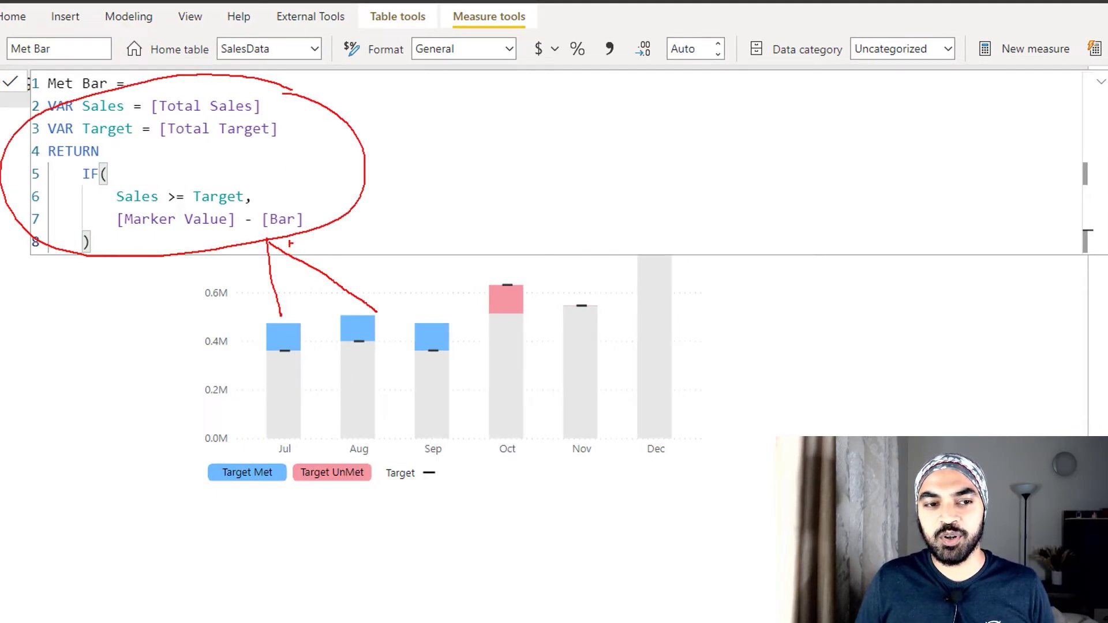
pyautogui.moveTo(280, 237); pyautogui.dragTo(445, 330)
pyautogui.moveTo(437, 306)
pyautogui.mouseDown()
pyautogui.moveTo(417, 334)
pyautogui.moveTo(447, 330)
pyautogui.mouseUp()
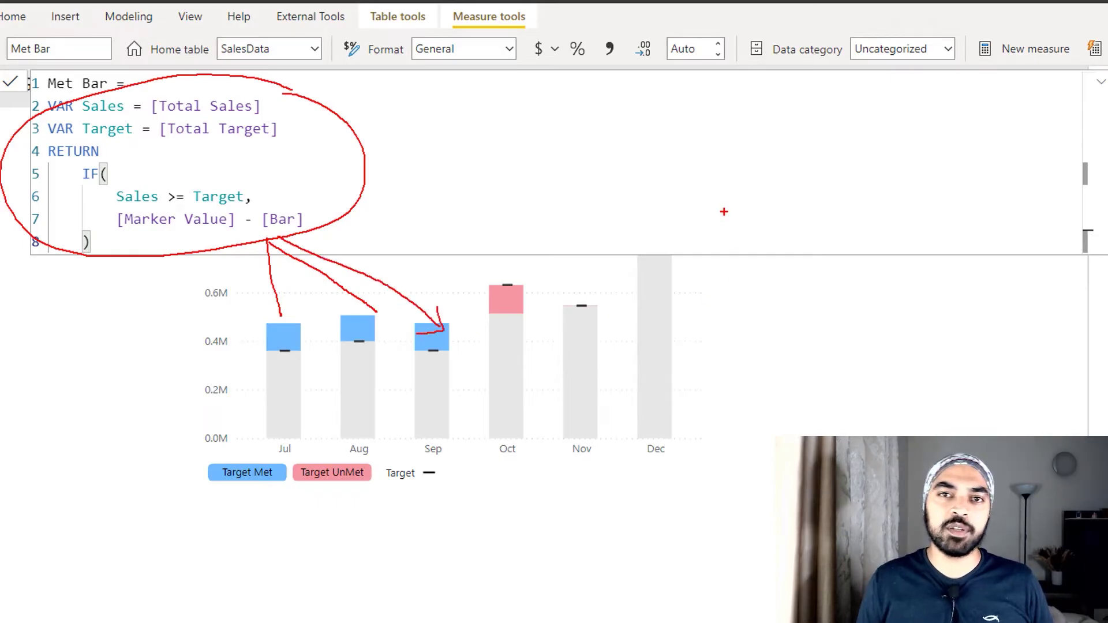
pyautogui.press('Escape')
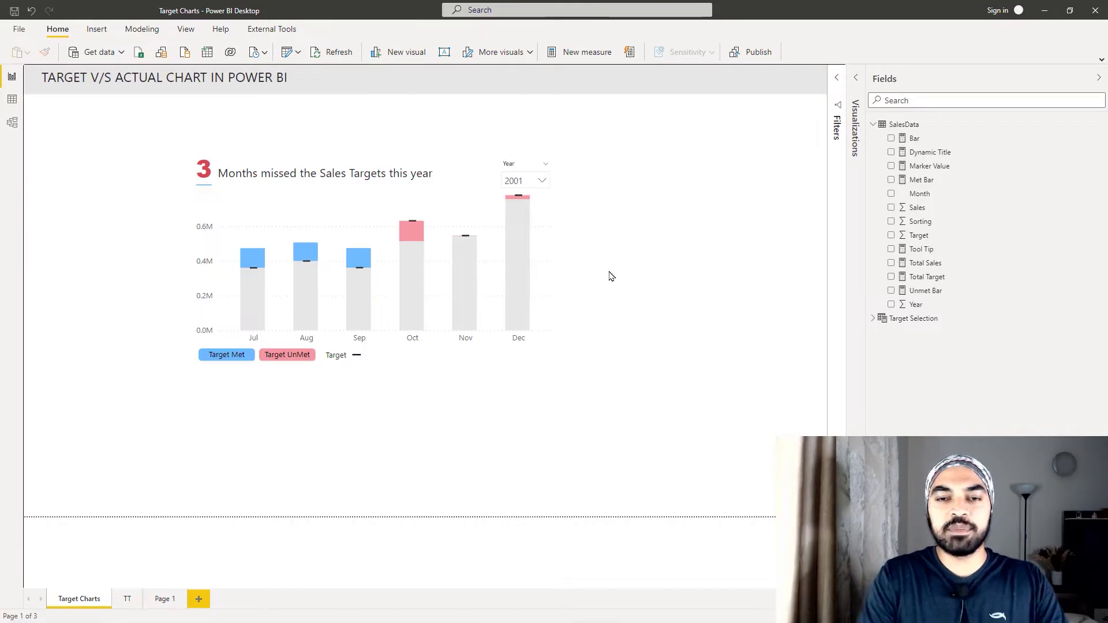
# - Add an empty line and stacked column chart visual to Page 1
pyautogui.click(165, 599)
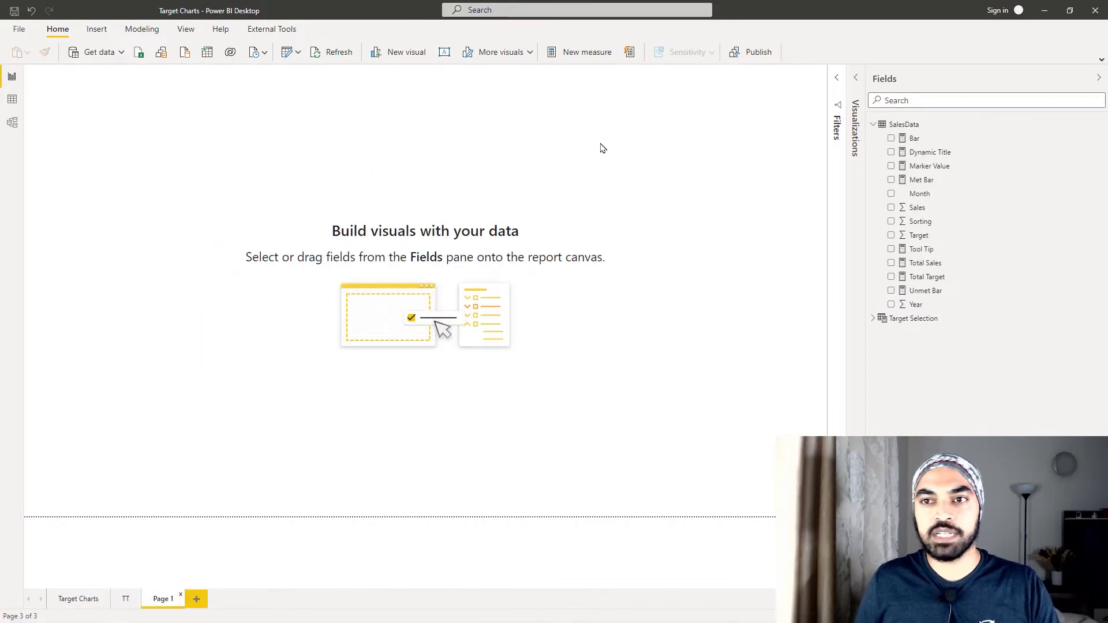
pyautogui.click(854, 92)
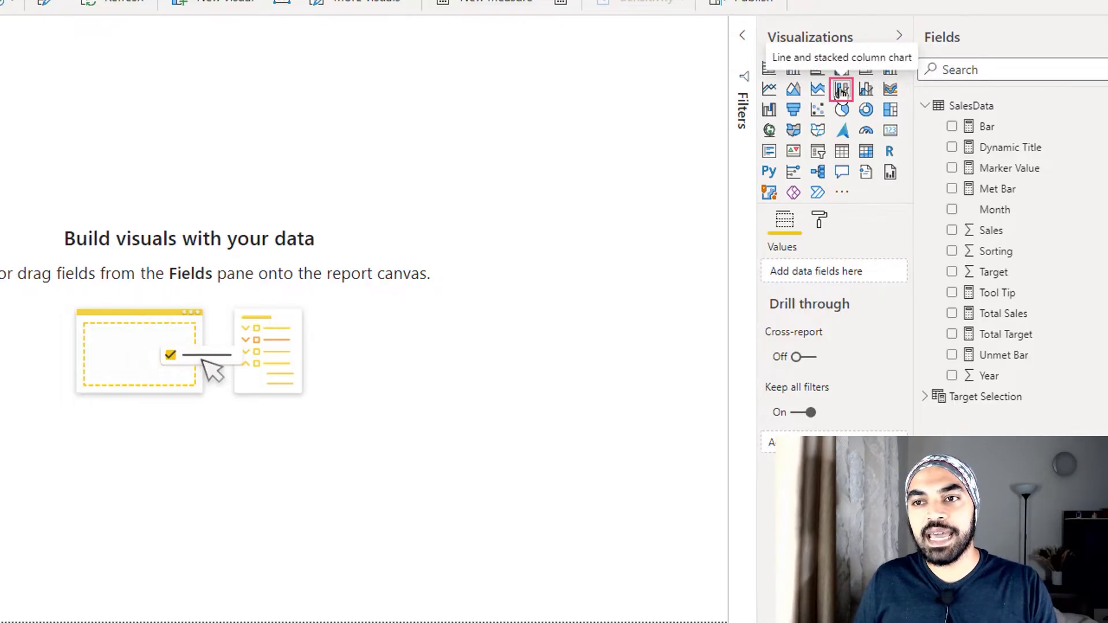
pyautogui.click(841, 90)
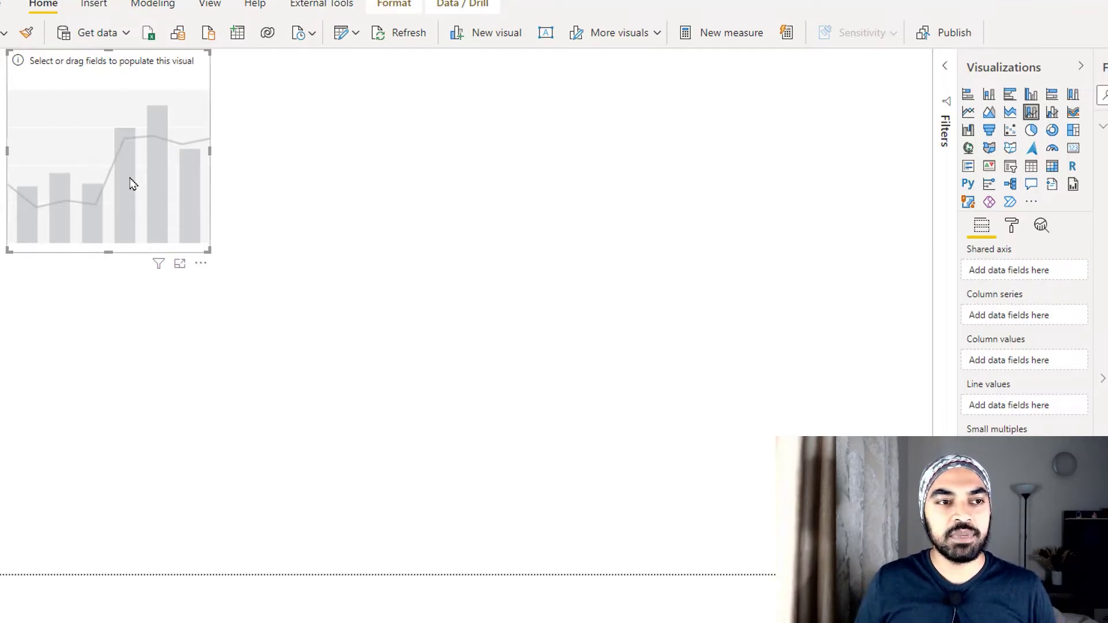
# - Widen the chart, plot Bar columns with Month on the shared axis, and sort by Month
pyautogui.moveTo(131, 181); pyautogui.dragTo(541, 290)
pyautogui.moveTo(355, 268); pyautogui.dragTo(187, 269)
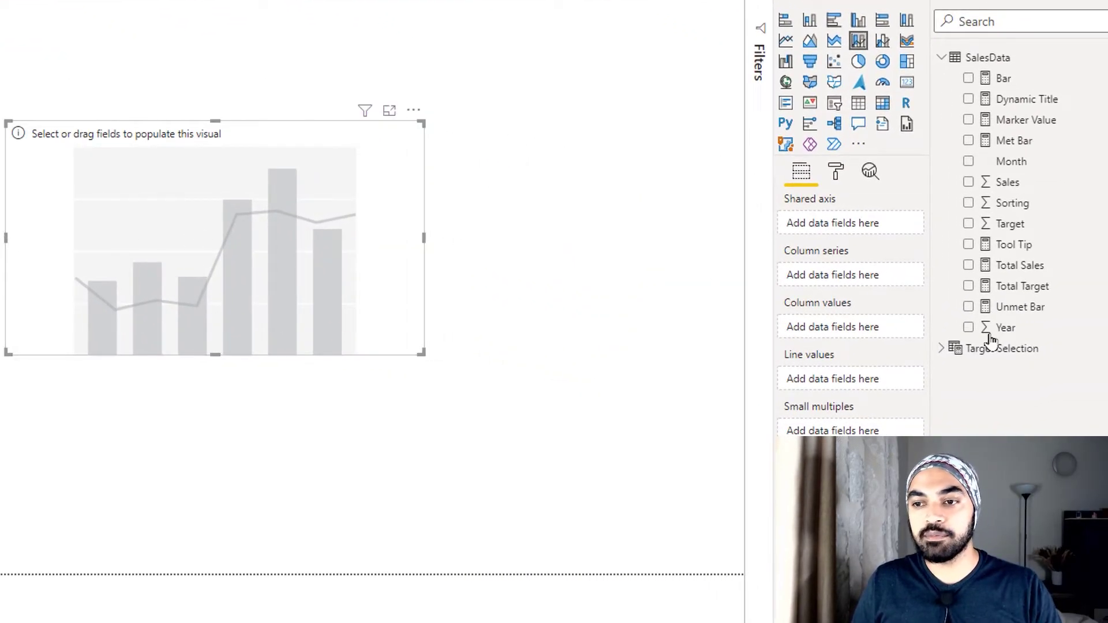
pyautogui.moveTo(1014, 173); pyautogui.dragTo(851, 228)
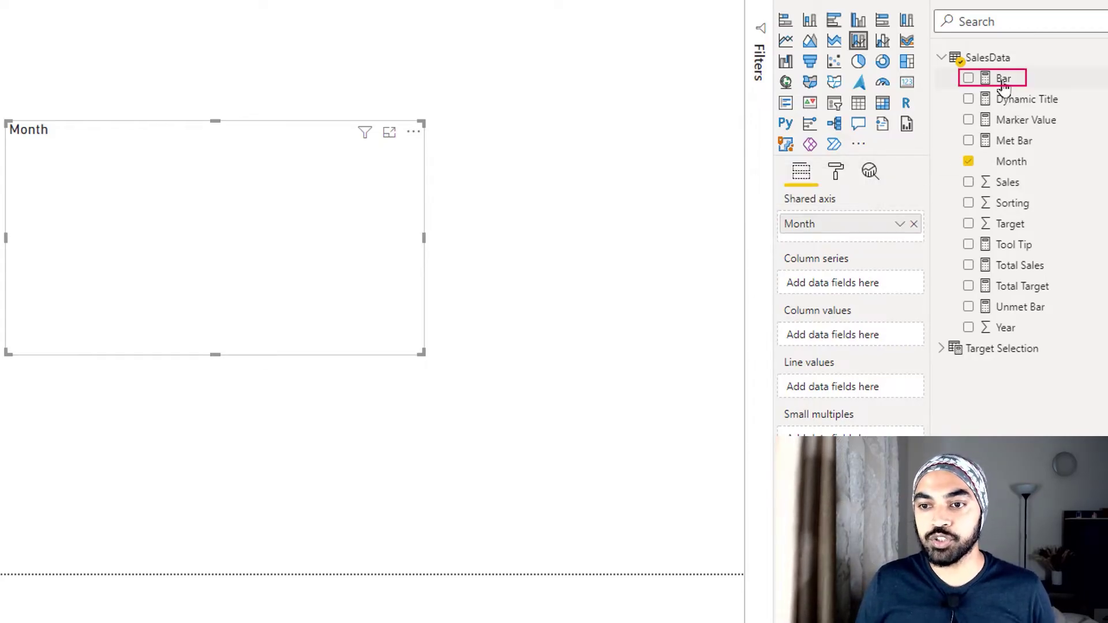
pyautogui.moveTo(1003, 77); pyautogui.dragTo(847, 335)
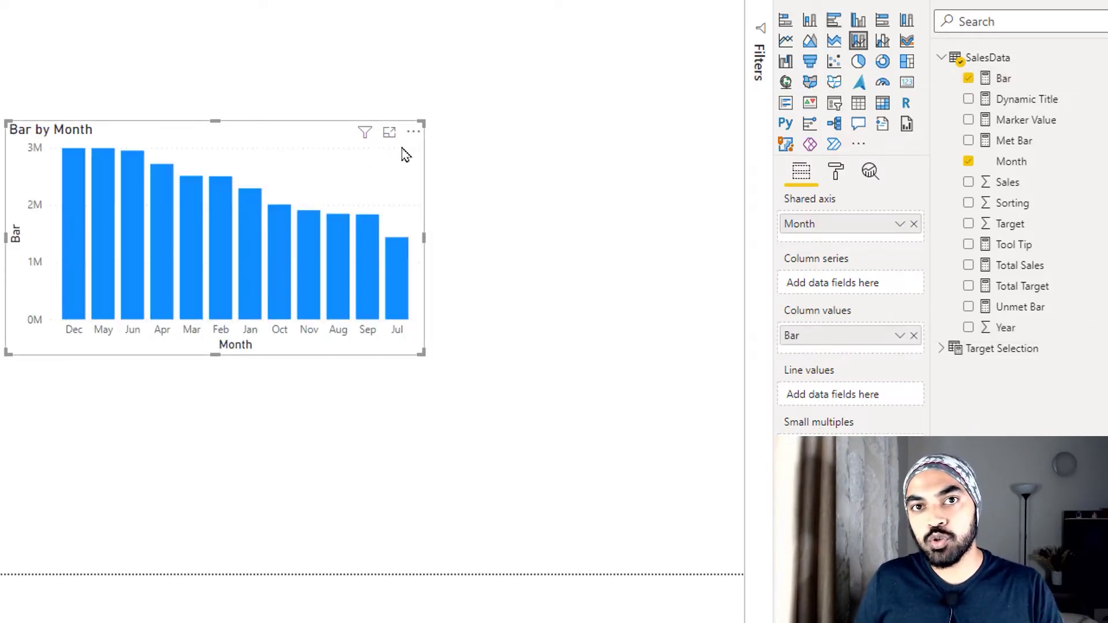
pyautogui.click(413, 133)
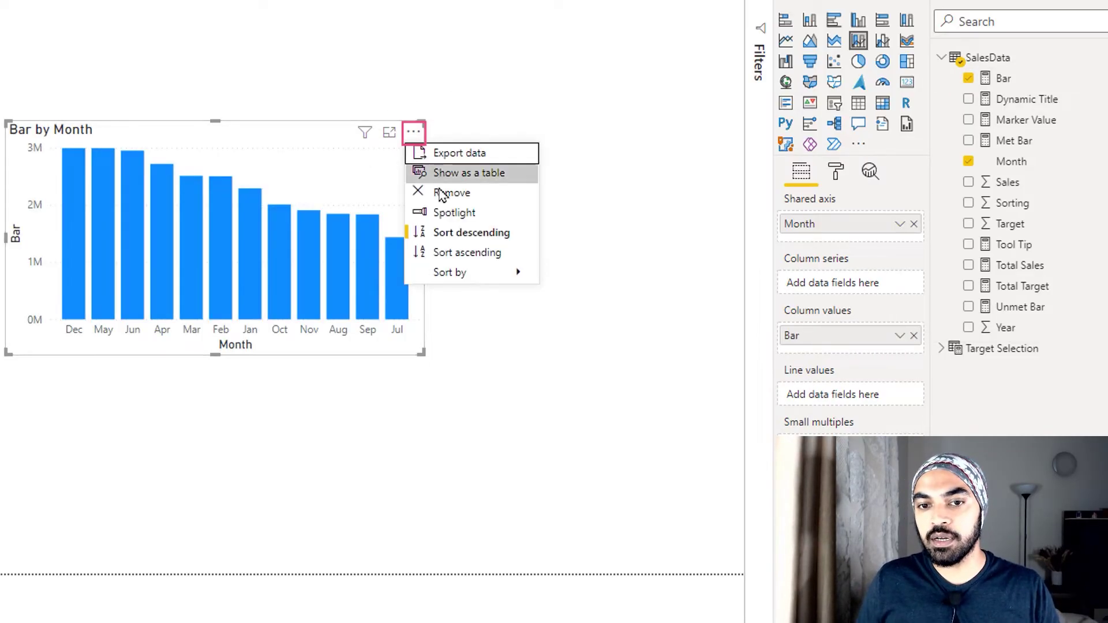
pyautogui.click(456, 274)
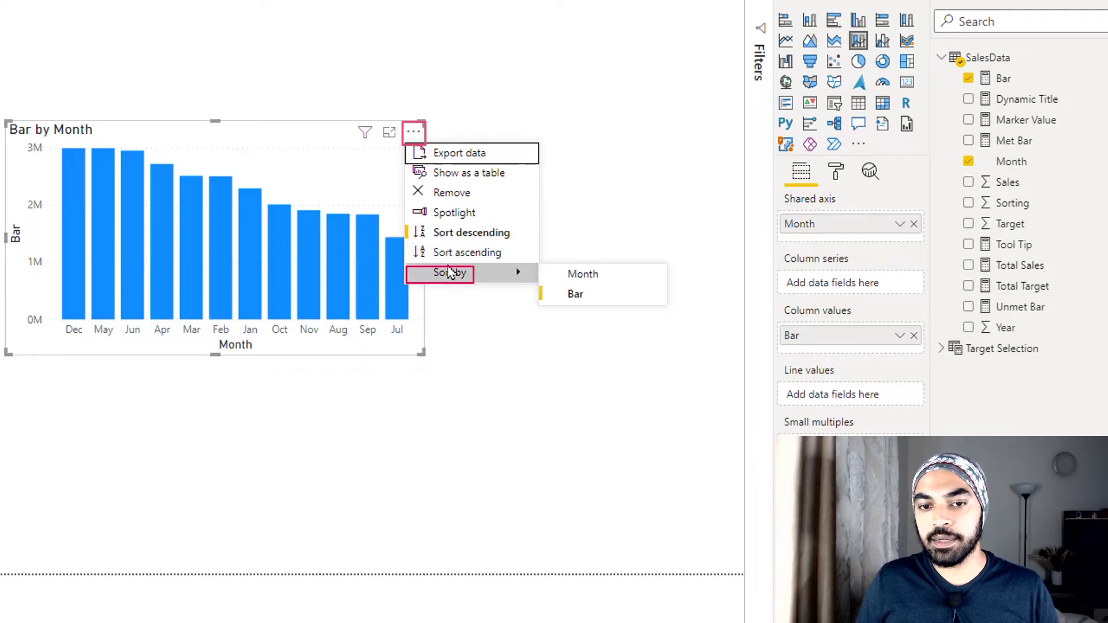
pyautogui.click(601, 281)
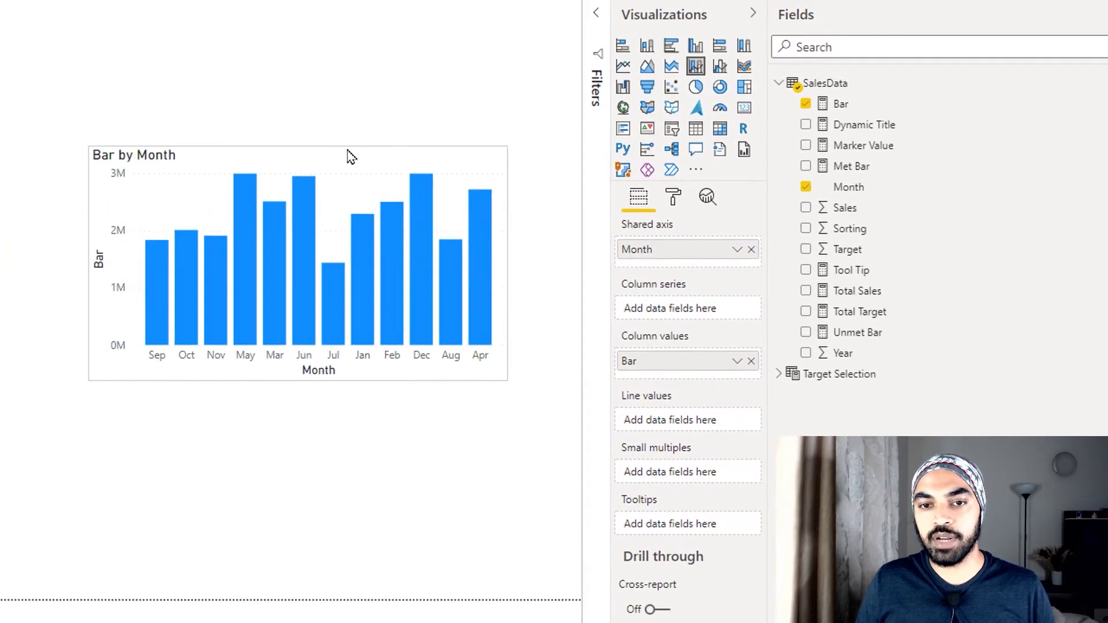
# - Nudge the chart and add Unmet Bar and Met Bar to the column values
pyautogui.click(258, 66)
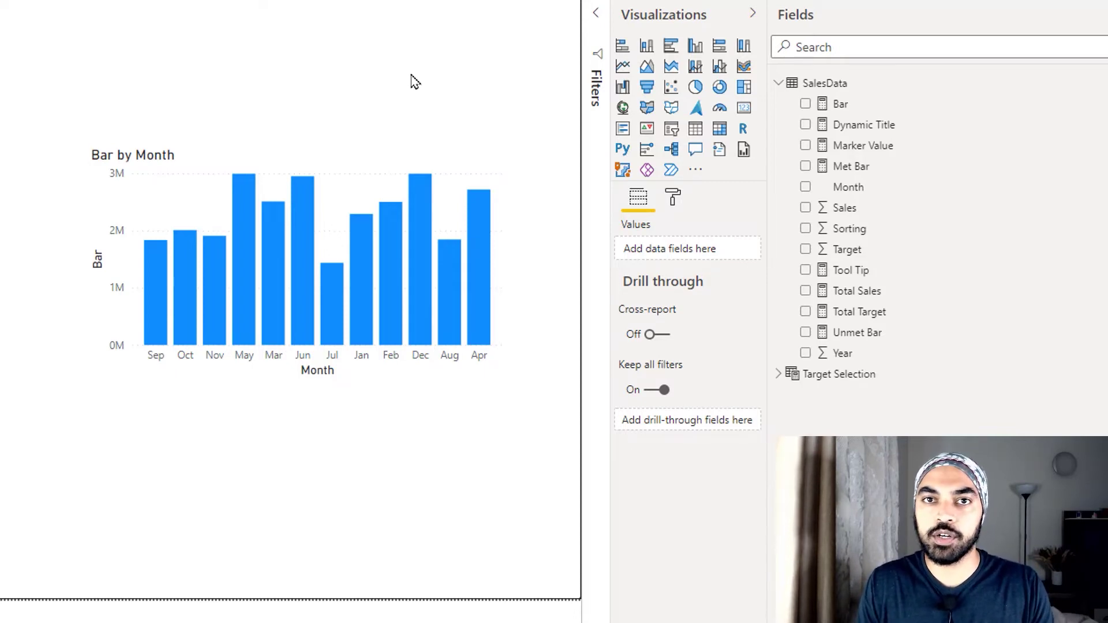
pyautogui.click(344, 163)
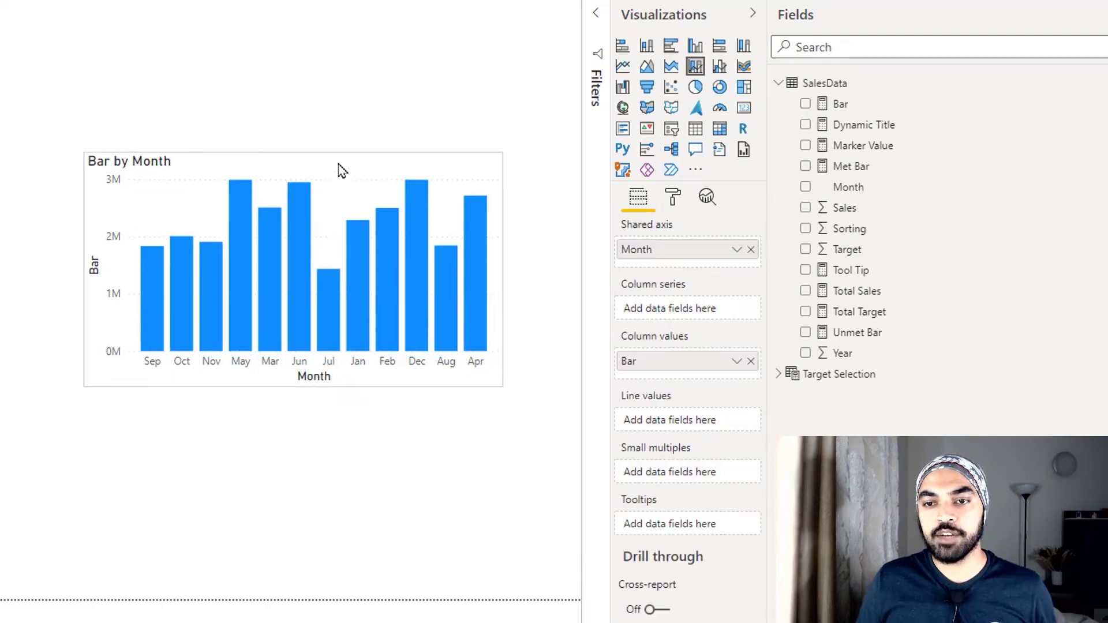
pyautogui.moveTo(347, 164); pyautogui.dragTo(376, 156)
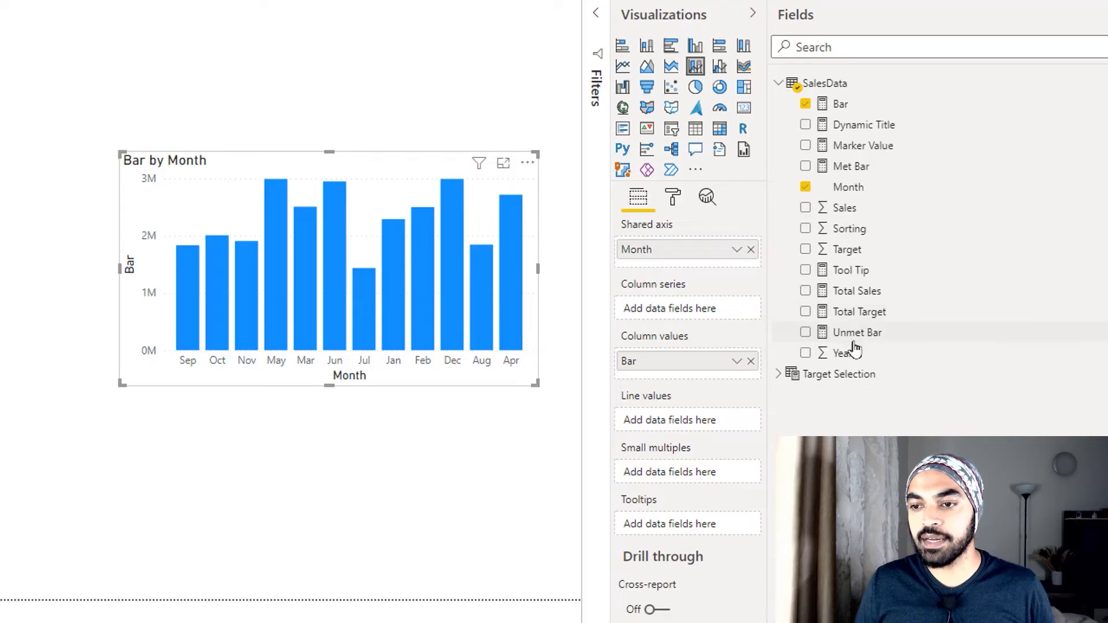
pyautogui.moveTo(849, 335); pyautogui.dragTo(711, 372)
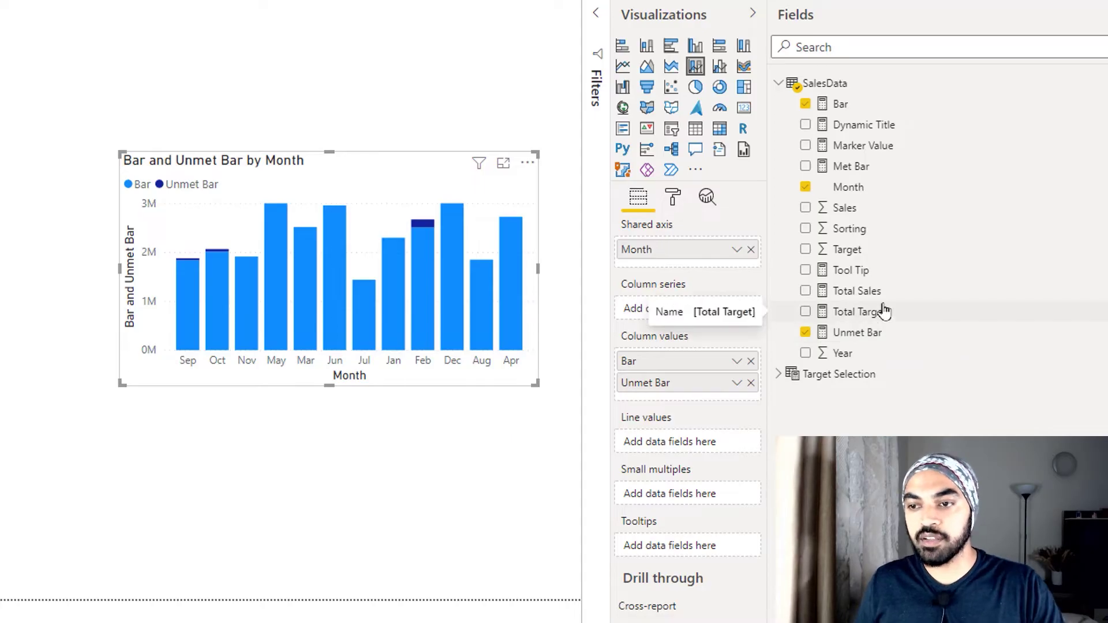
pyautogui.moveTo(851, 166); pyautogui.dragTo(704, 388)
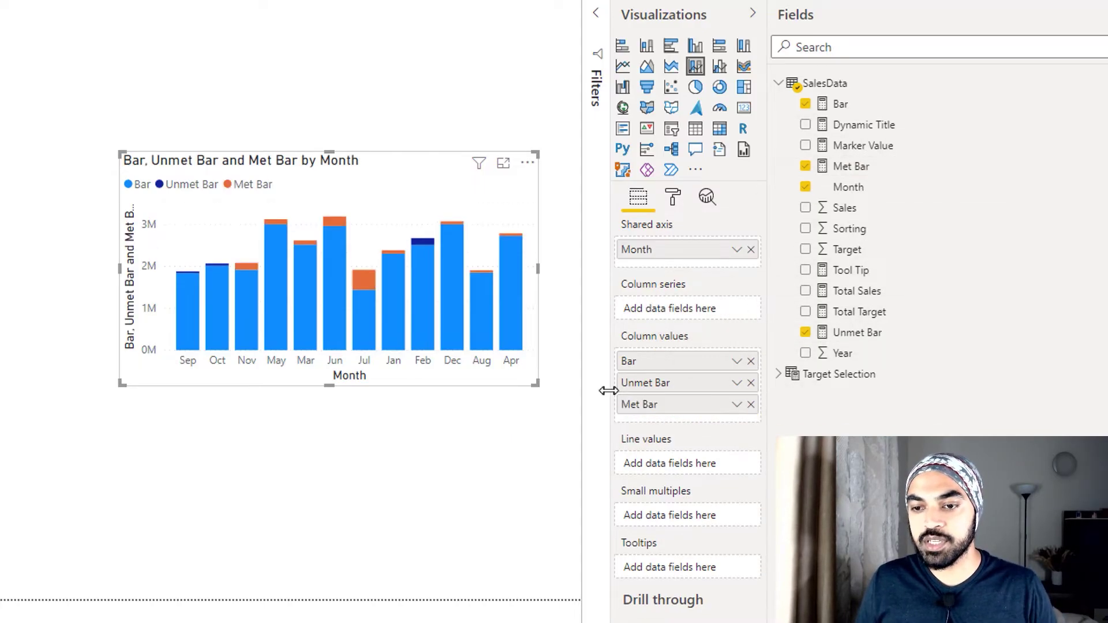
pyautogui.moveTo(311, 261)
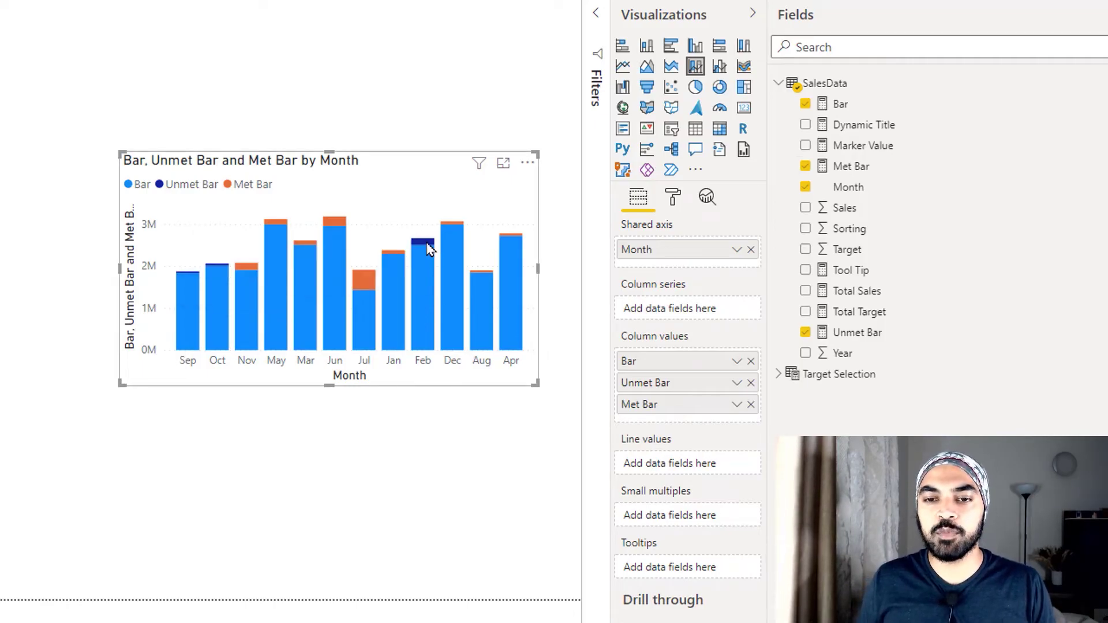
pyautogui.moveTo(429, 248)
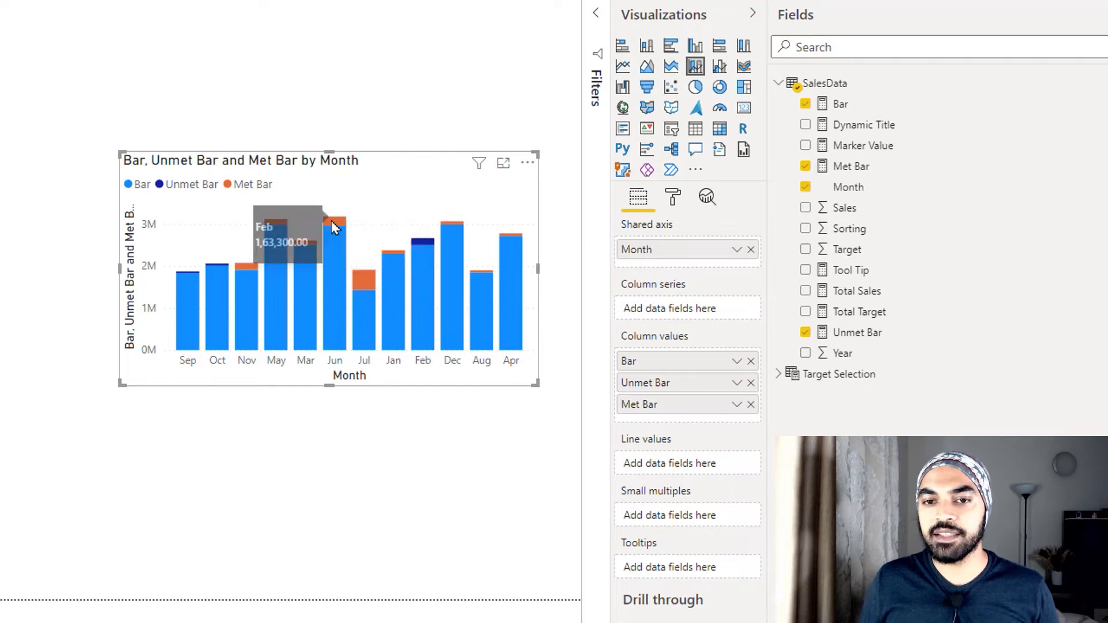
pyautogui.moveTo(333, 227)
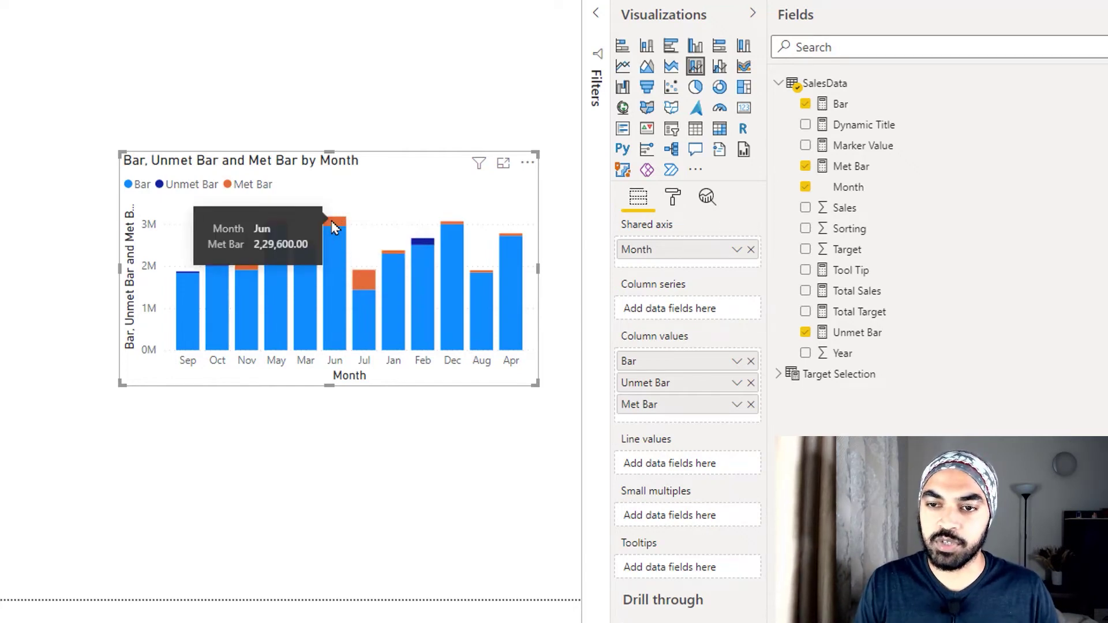
# - Add Total Target to the chart's line values
pyautogui.click(344, 115)
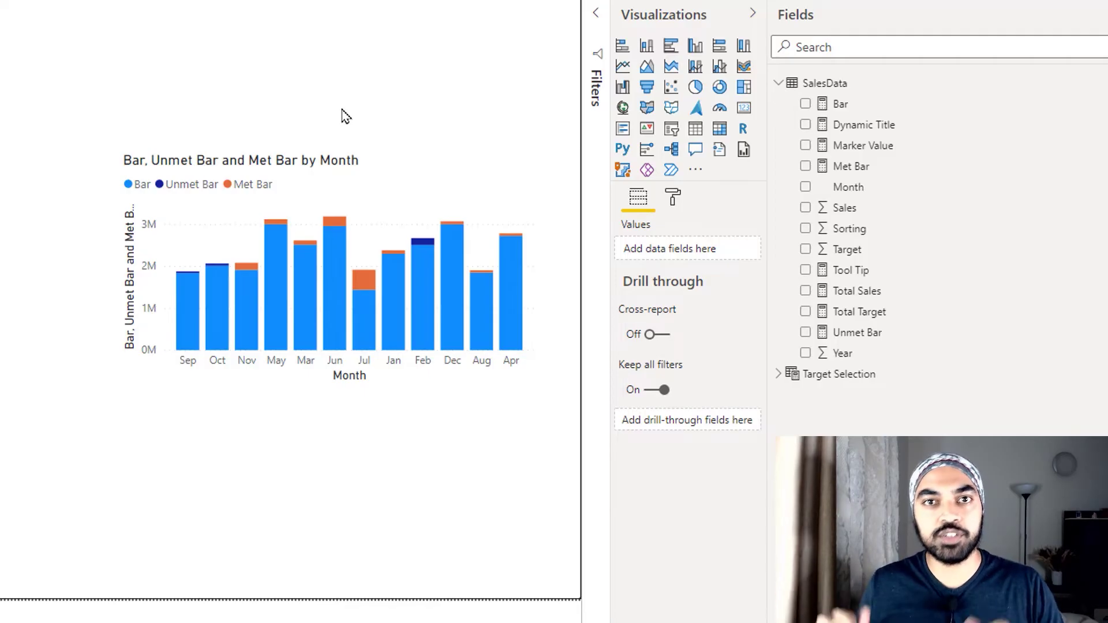
pyautogui.click(353, 183)
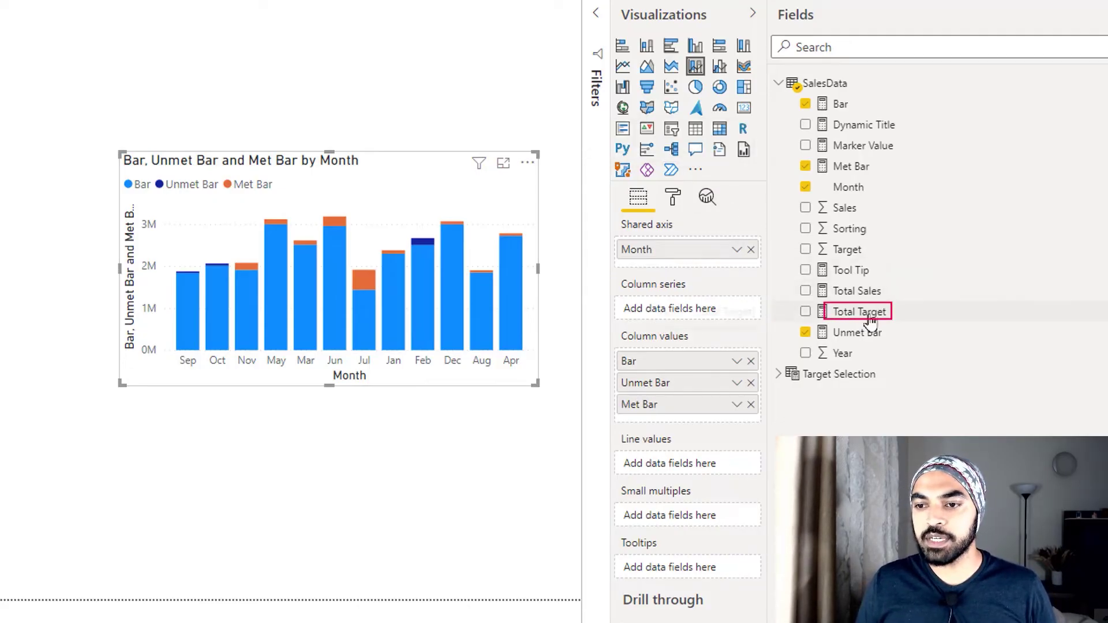
pyautogui.moveTo(870, 321); pyautogui.dragTo(681, 469)
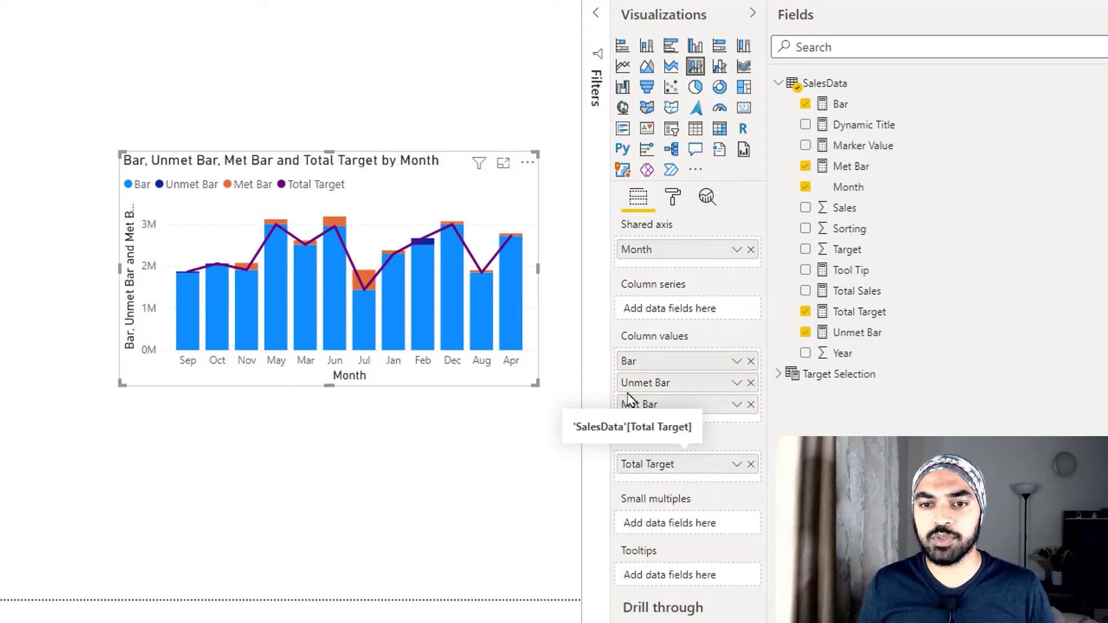
# - Set the Total Target line's stroke width to 0 in the Shapes format settings
pyautogui.click(673, 197)
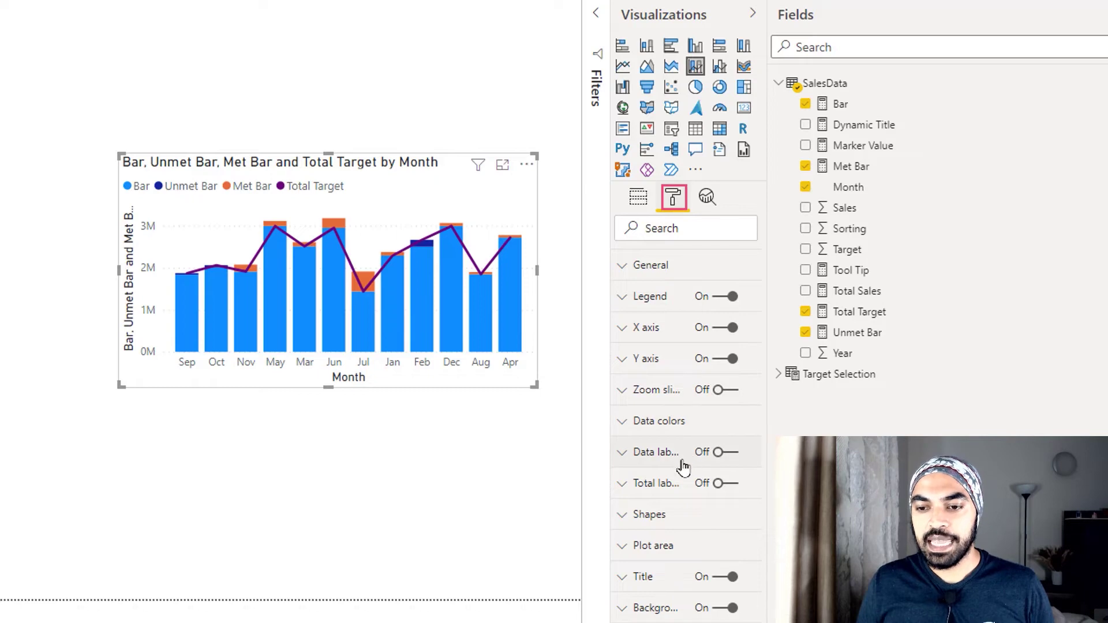
pyautogui.click(656, 516)
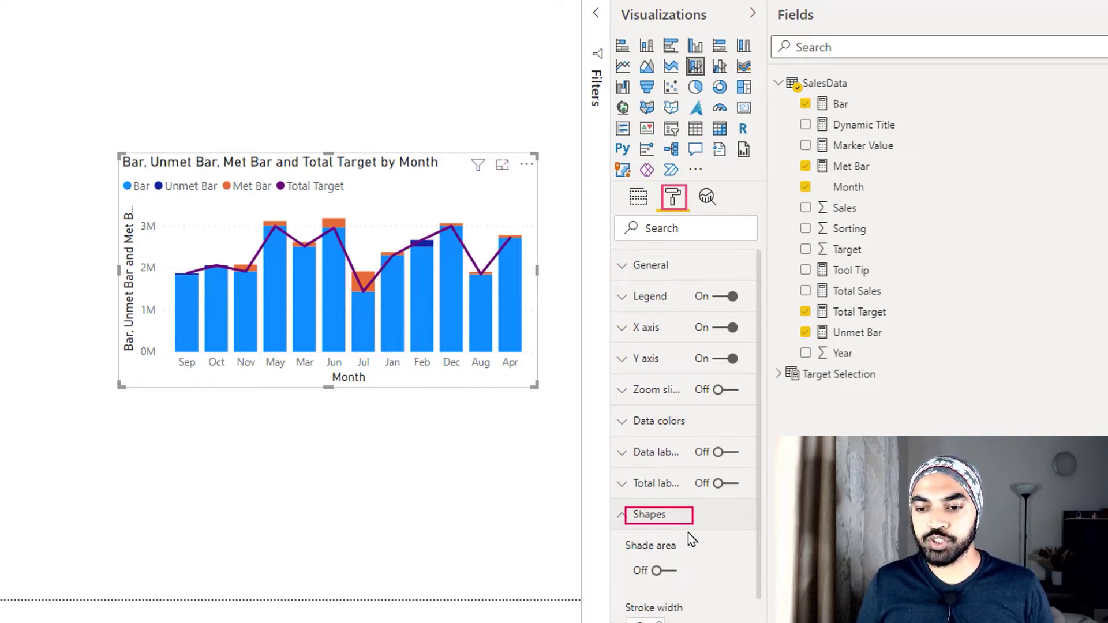
pyautogui.scroll(-5, 691, 540)
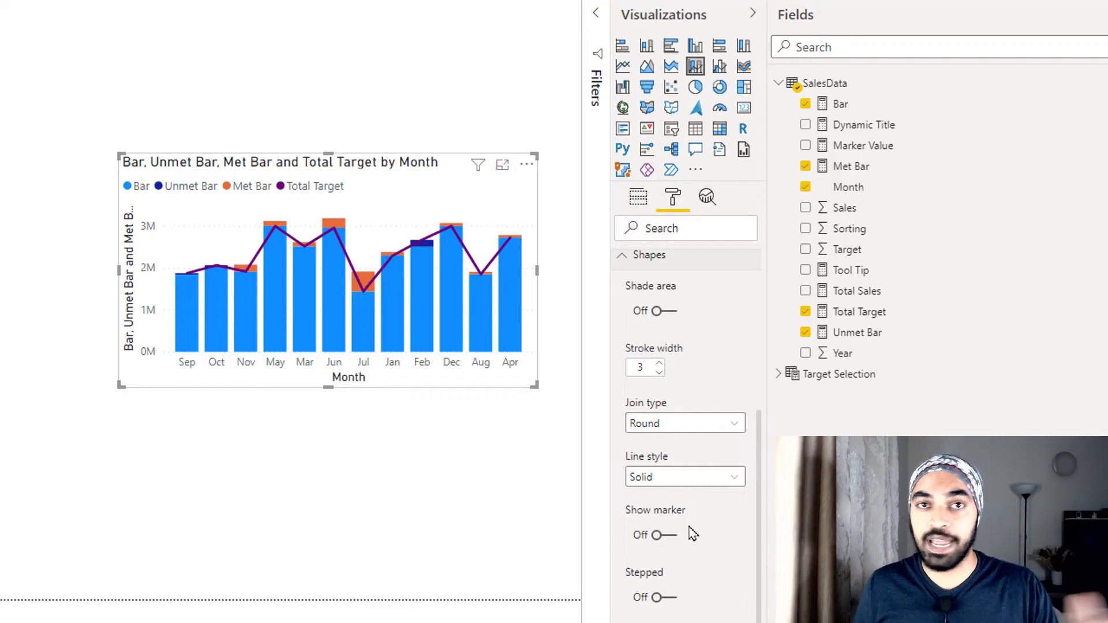
pyautogui.click(659, 372)
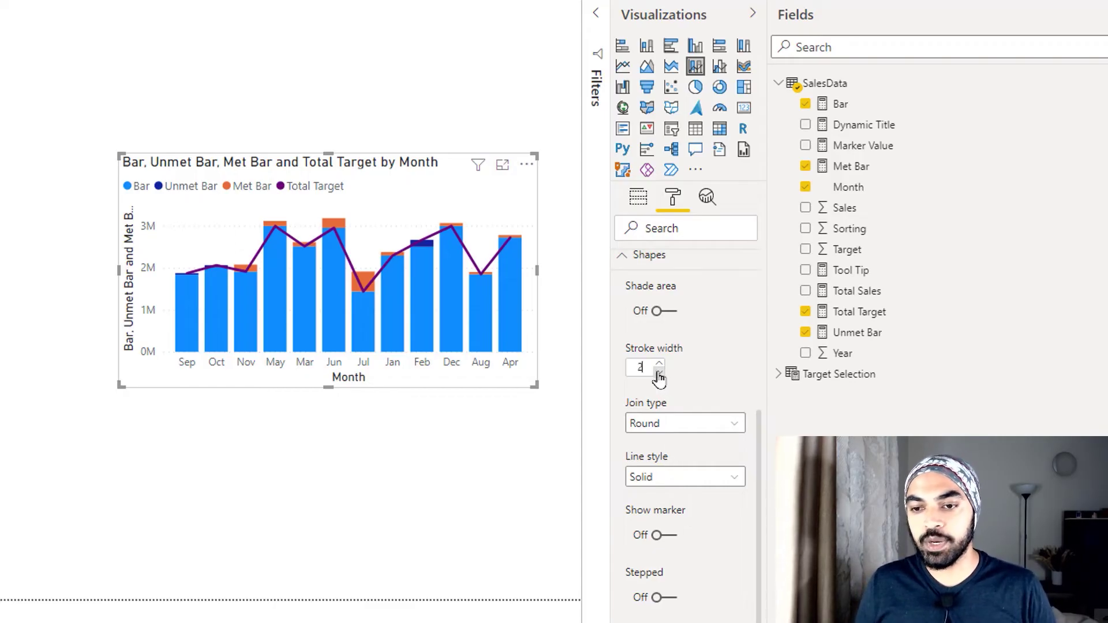
pyautogui.click(659, 372)
pyautogui.click(658, 373)
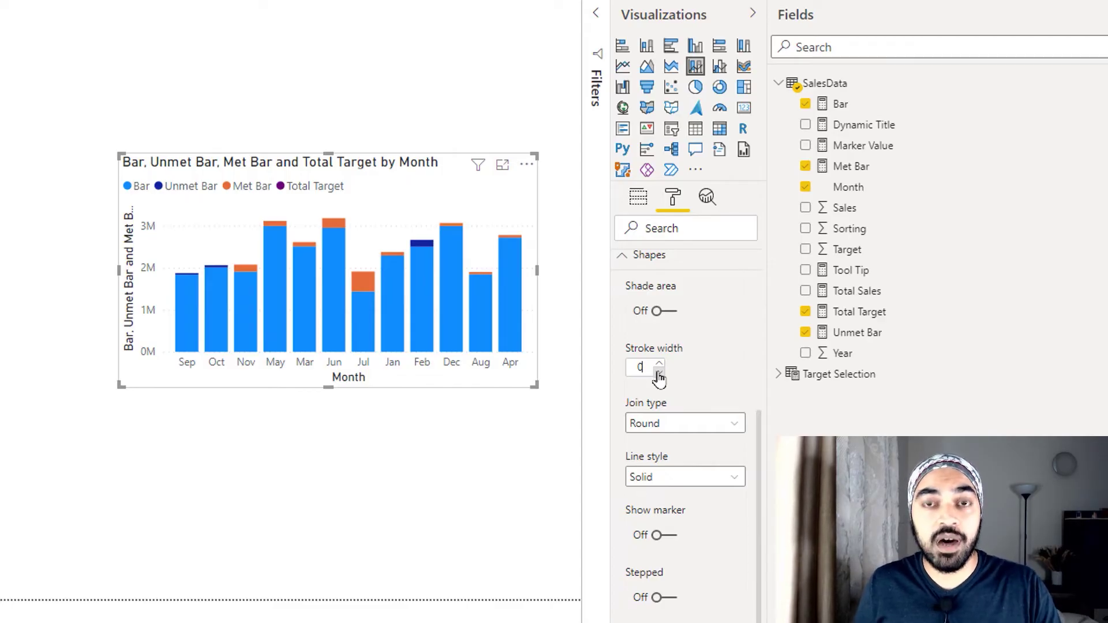
# - Turn on Total Target markers as dashes with marker size 10
pyautogui.click(673, 538)
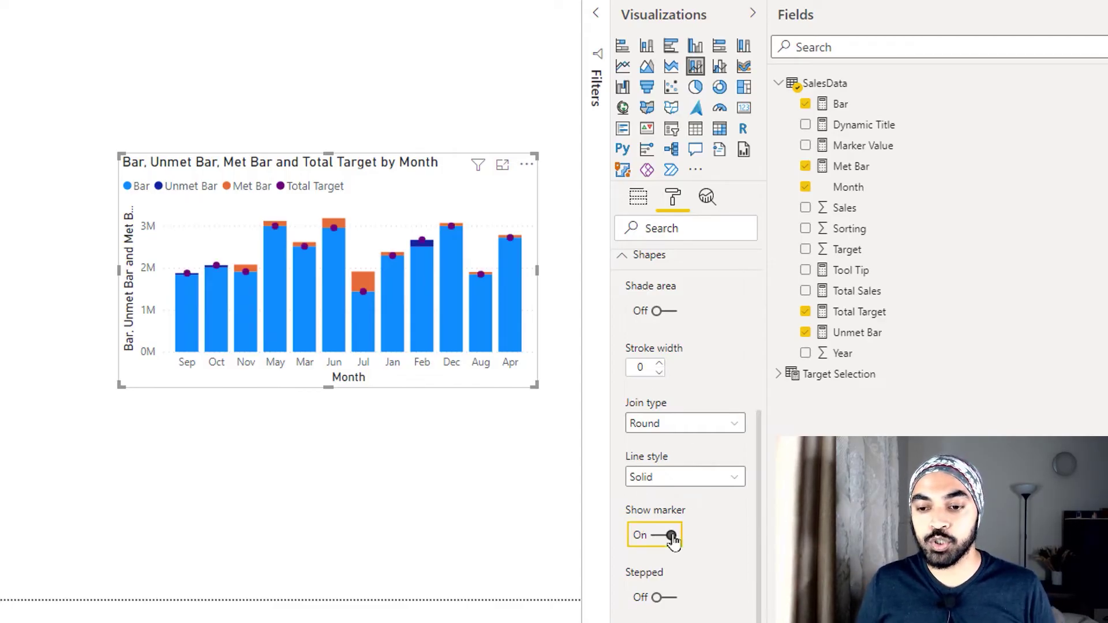
pyautogui.scroll(-3, 698, 539)
pyautogui.click(667, 425)
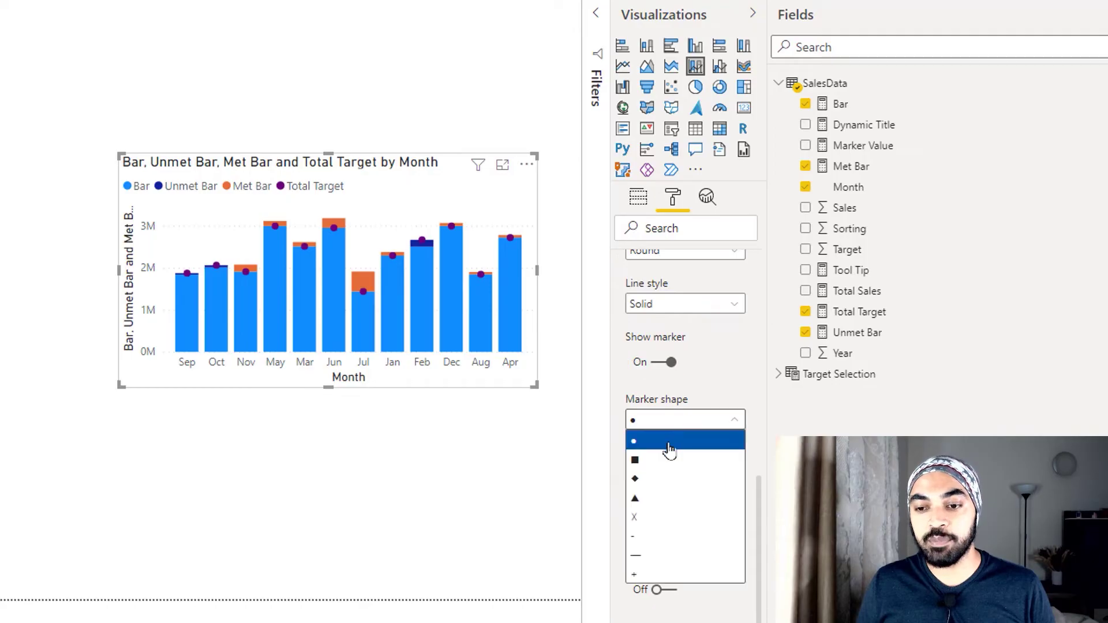
pyautogui.click(651, 559)
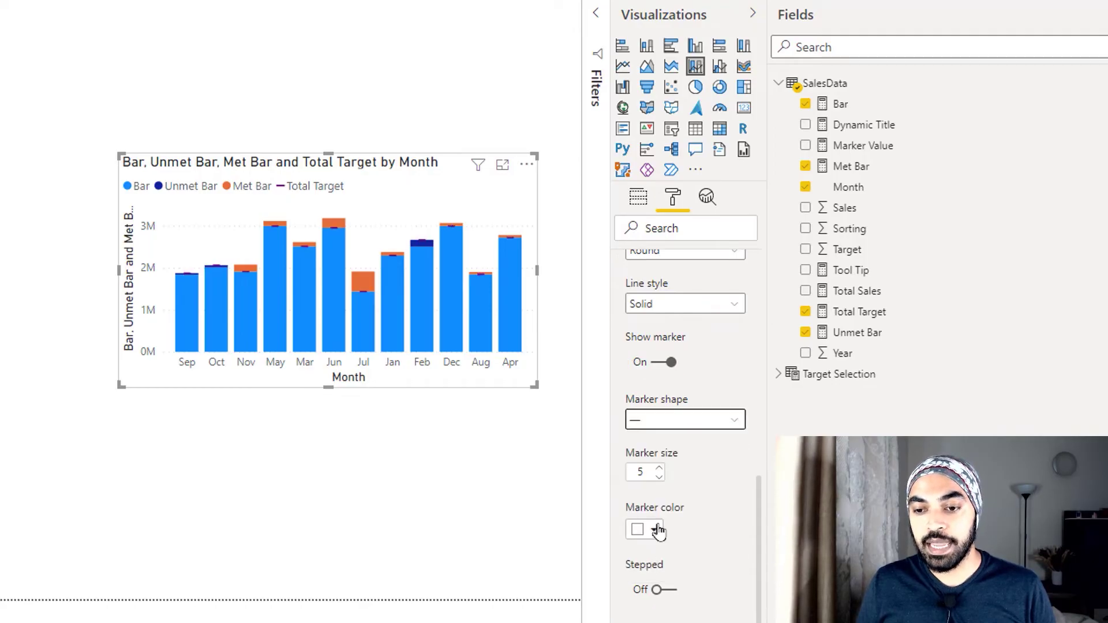
pyautogui.click(659, 468)
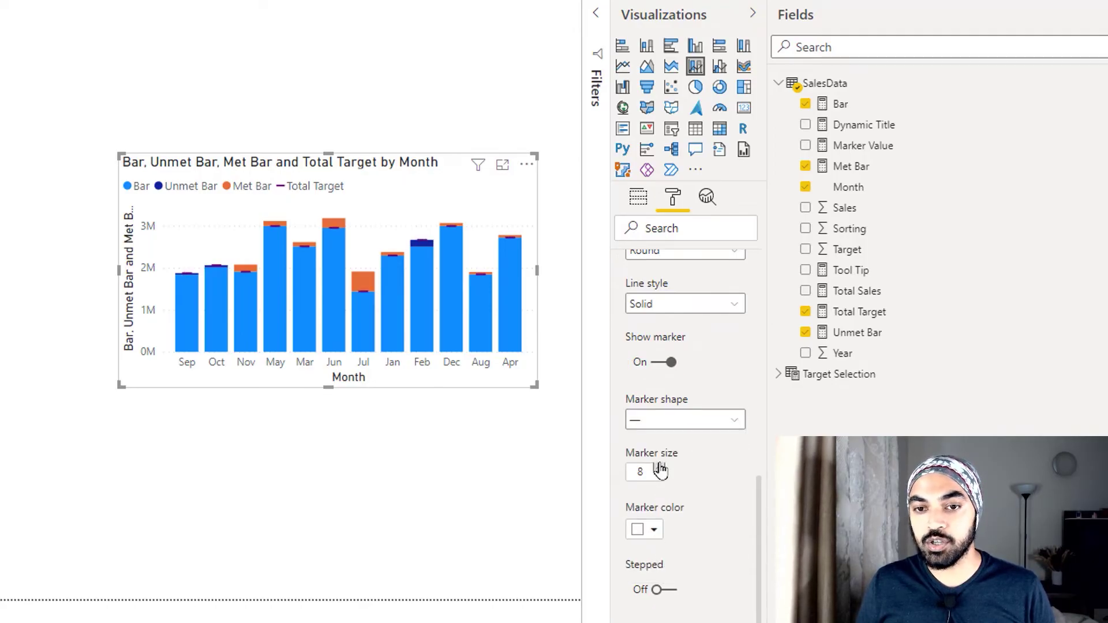
pyautogui.click(659, 467)
pyautogui.click(659, 467)
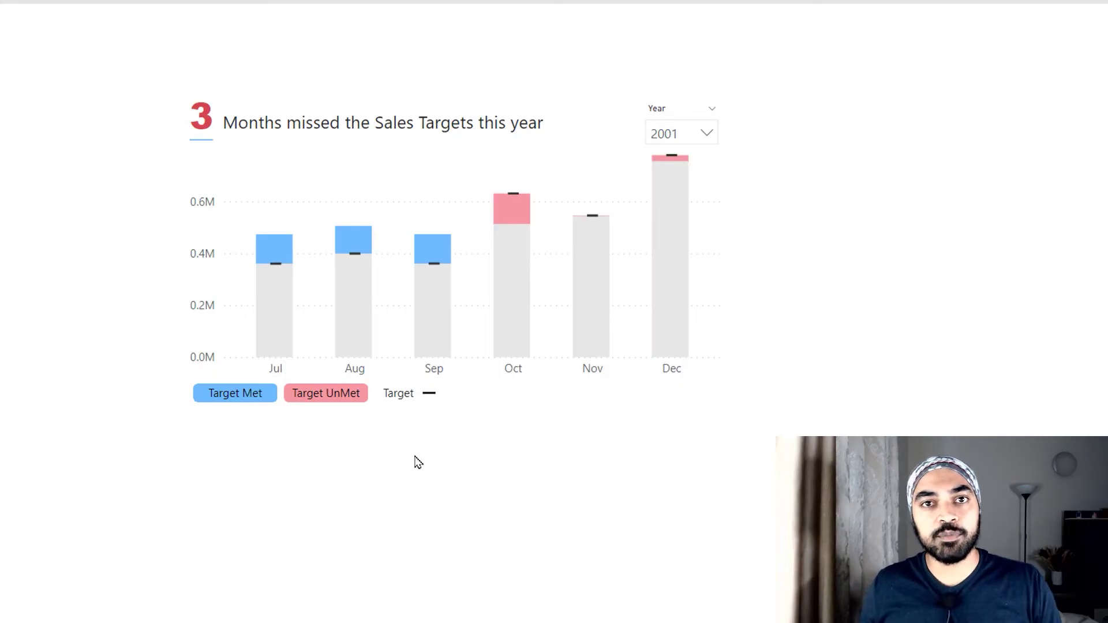
pyautogui.moveTo(426, 321)
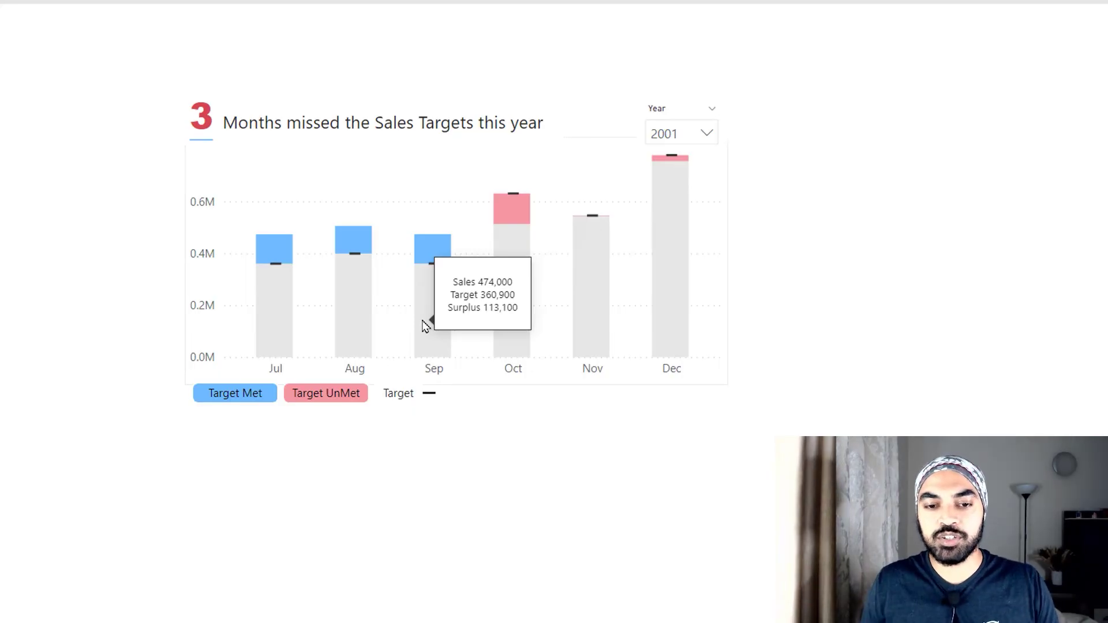
pyautogui.click(126, 600)
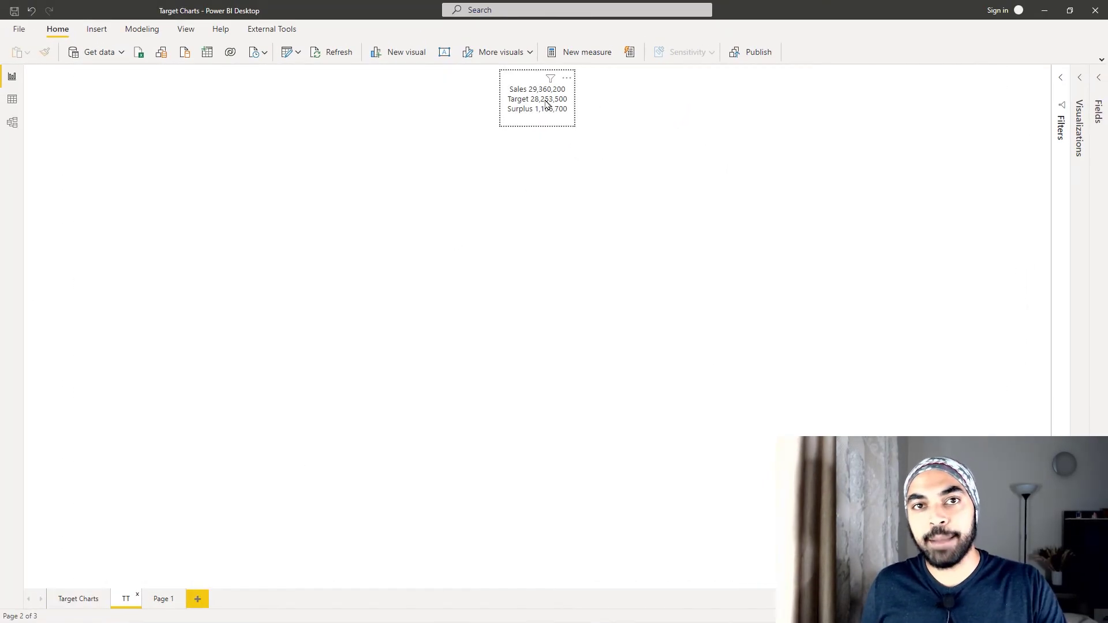
pyautogui.moveTo(546, 104)
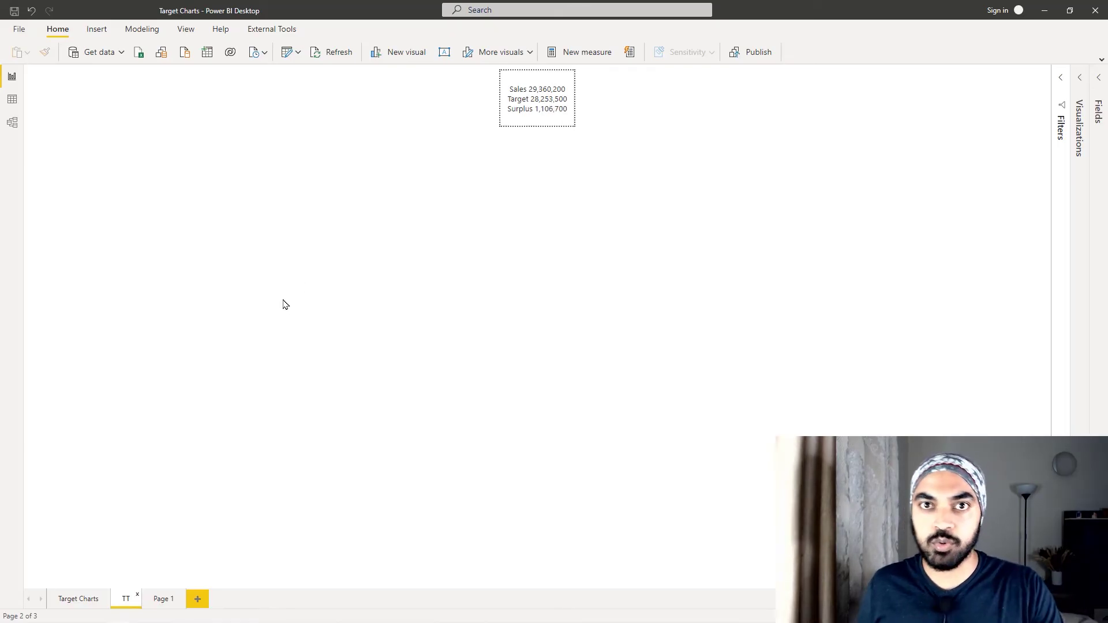
pyautogui.click(82, 598)
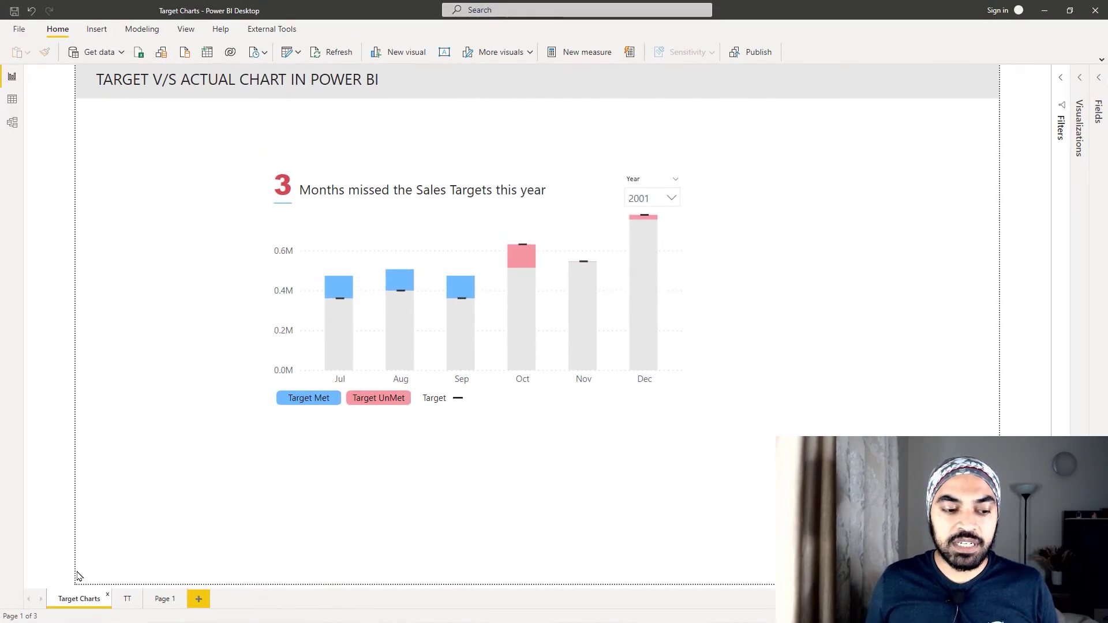
pyautogui.click(127, 599)
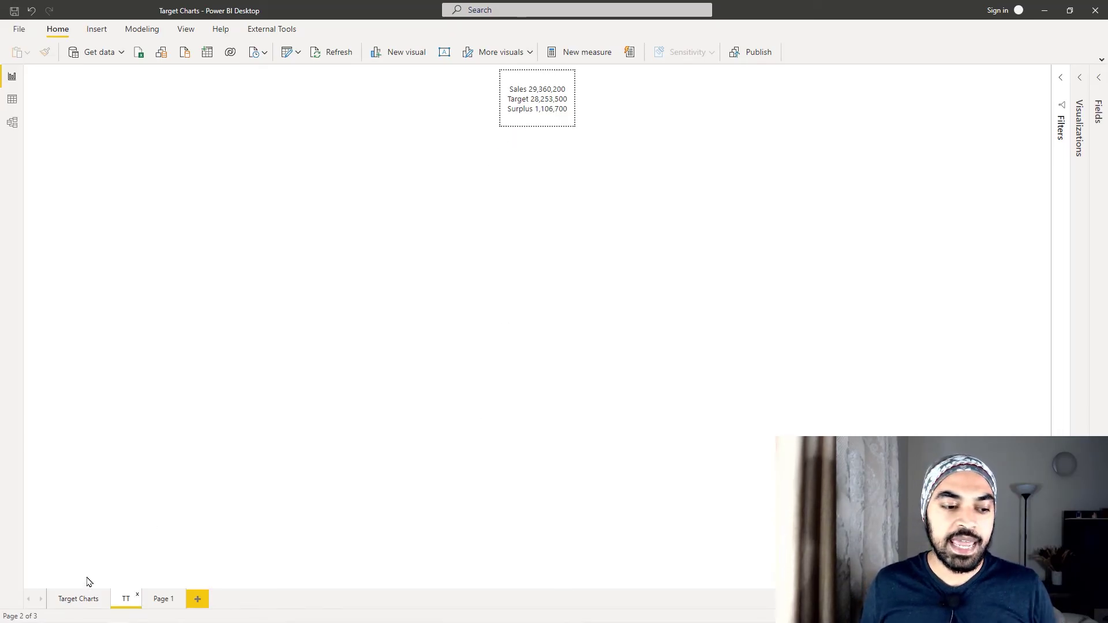
pyautogui.click(79, 600)
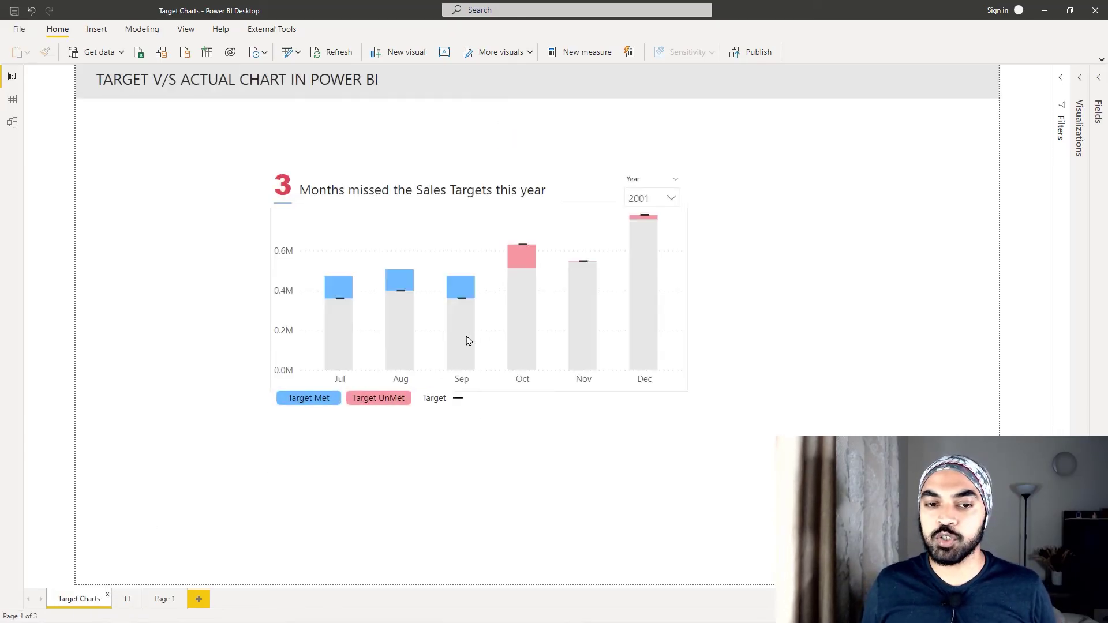